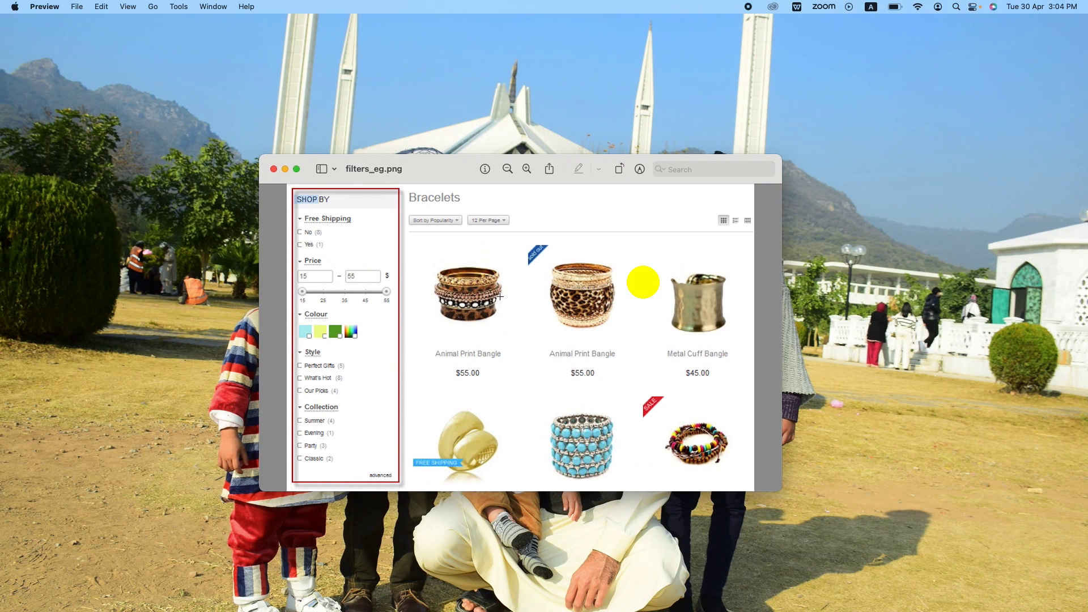
Move from the filters_eg.png example in Preview to the Chrome Shop page with 34 products
{"action": "key", "text": "ctrl+Right"}
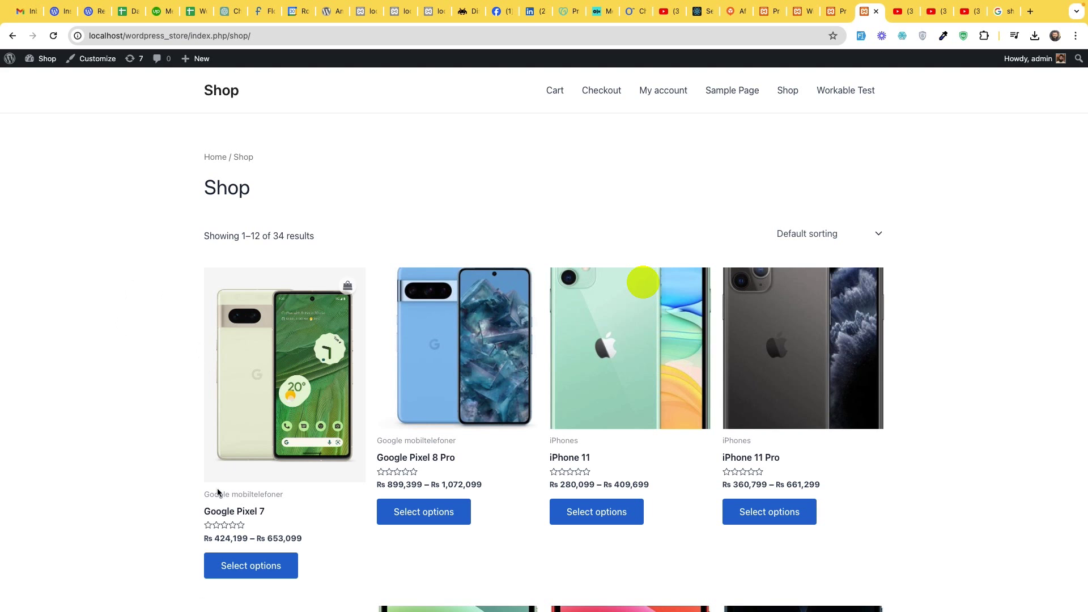
Open the Google Pixel 7 product page in a new browser tab
{"action": "right_click", "coordinate": [269, 361]}
{"action": "left_click", "coordinate": [285, 364]}
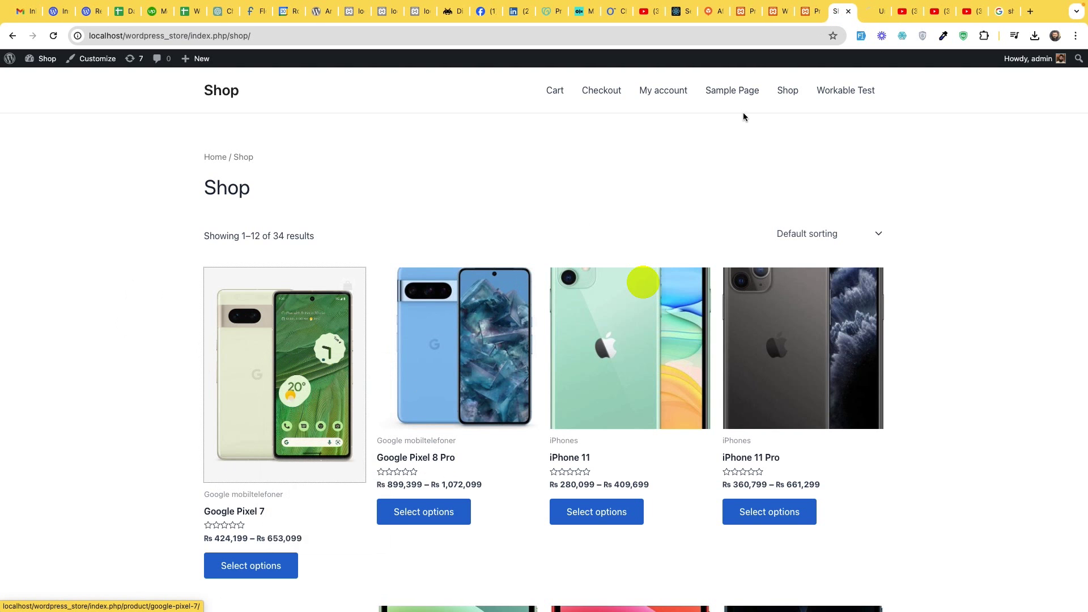
{"action": "key", "text": "ctrl+Tab"}
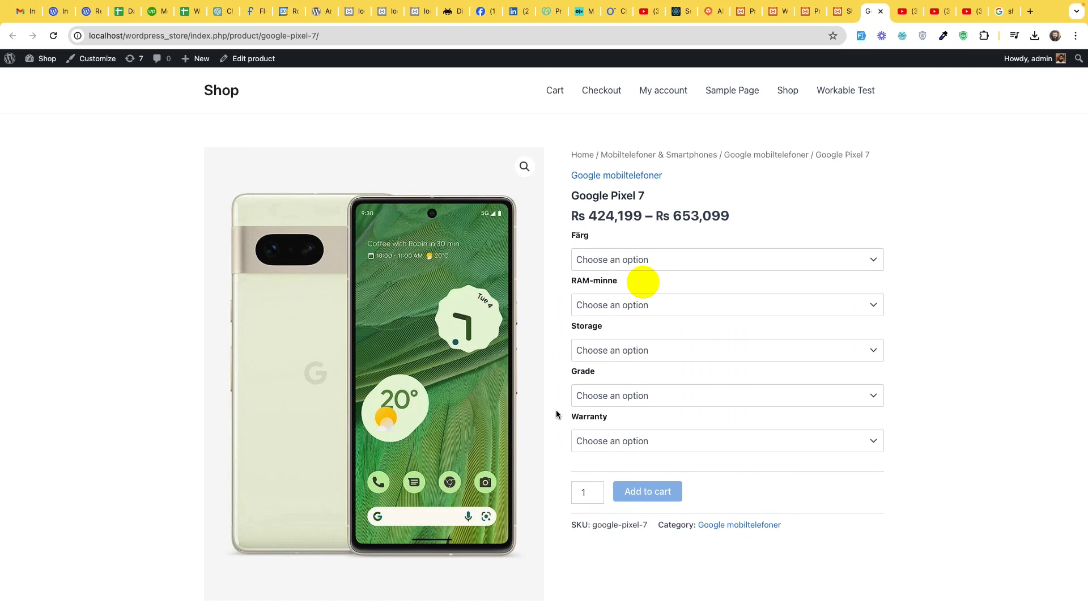
Show the Pixel 7 Additional information table and select the Färg attribute label
{"action": "scroll", "coordinate": [544, 368], "scroll_direction": "down", "scroll_amount": 2}
{"action": "scroll", "coordinate": [314, 442], "scroll_direction": "down", "scroll_amount": 2}
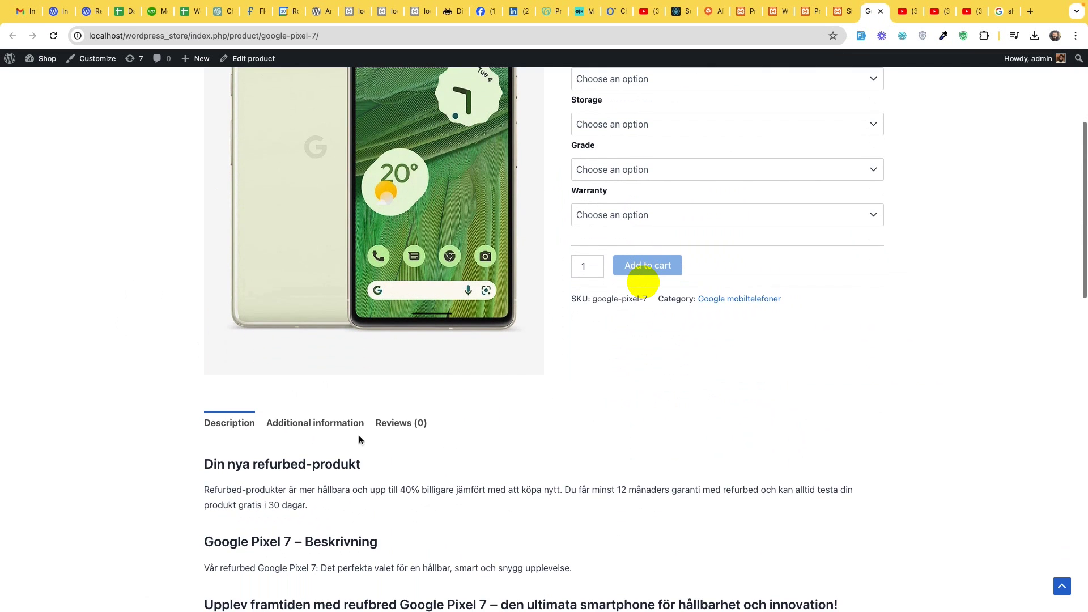
{"action": "left_click", "coordinate": [312, 422]}
{"action": "scroll", "coordinate": [425, 516], "scroll_direction": "down", "scroll_amount": 1}
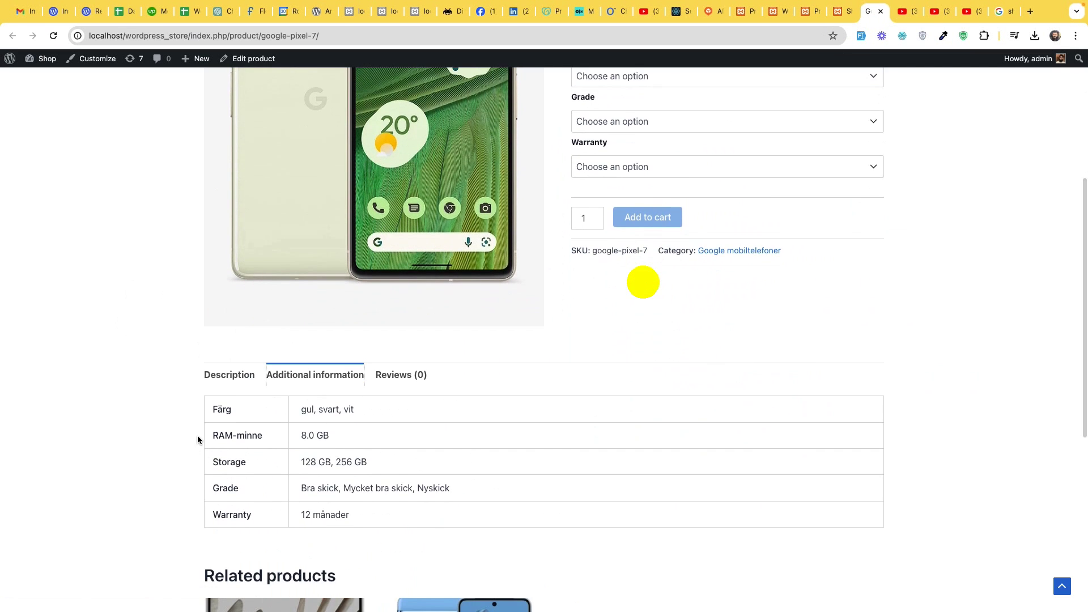
{"action": "left_click_drag", "start_coordinate": [232, 415], "coordinate": [208, 412]}
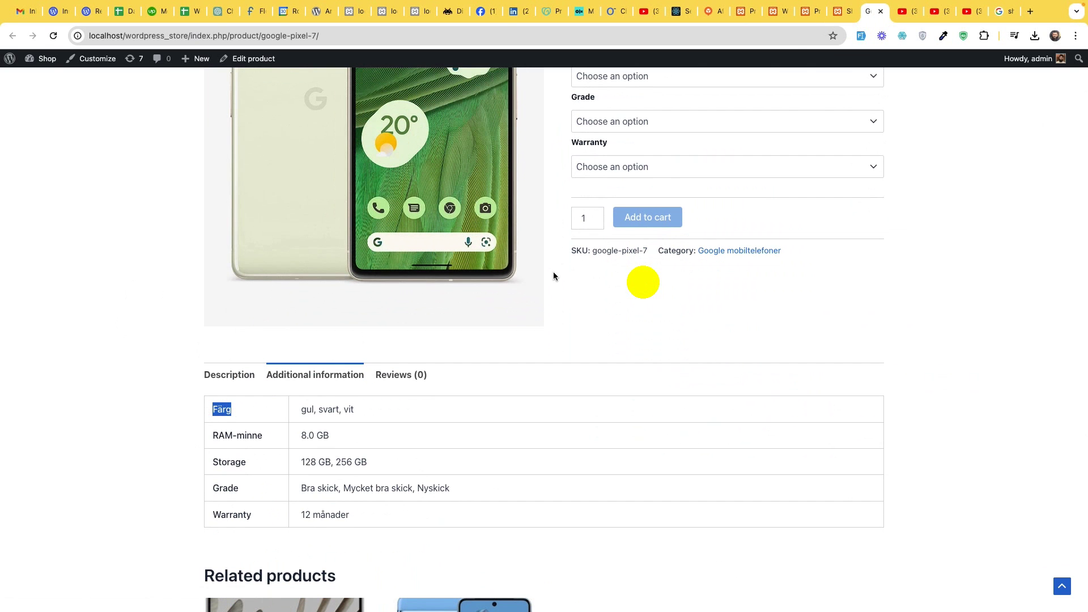
{"action": "left_click", "coordinate": [793, 37]}
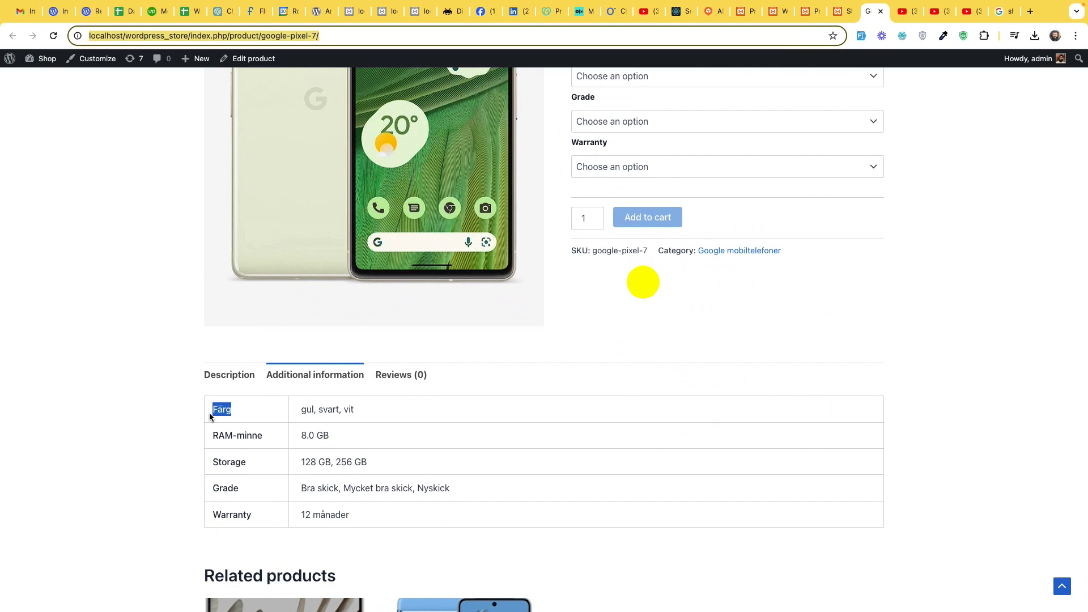
Translate the selected word Färg into English
{"action": "right_click", "coordinate": [209, 417]}
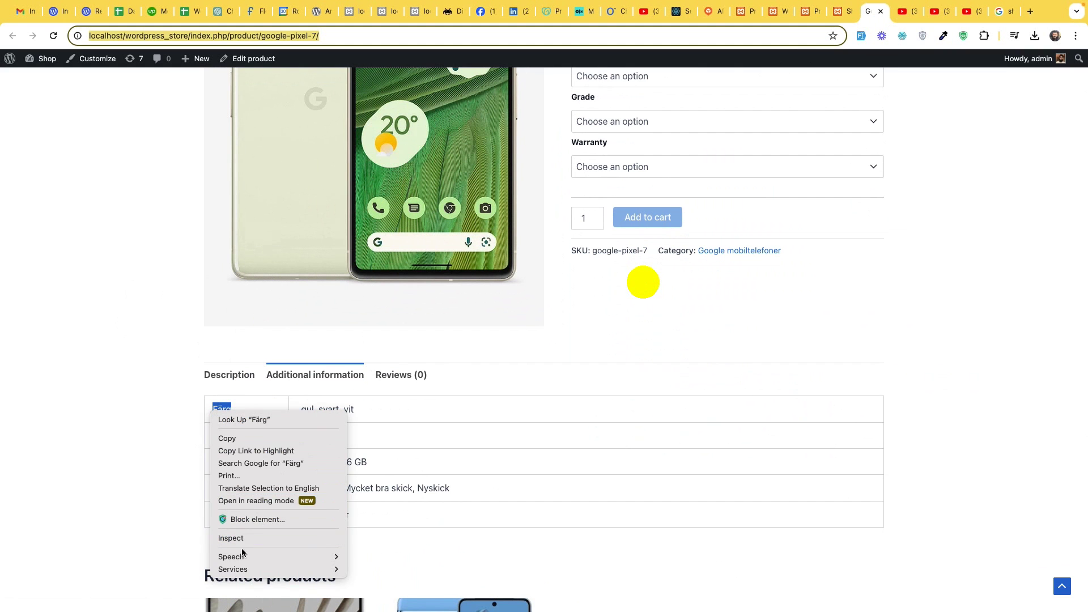
{"action": "left_click", "coordinate": [245, 489]}
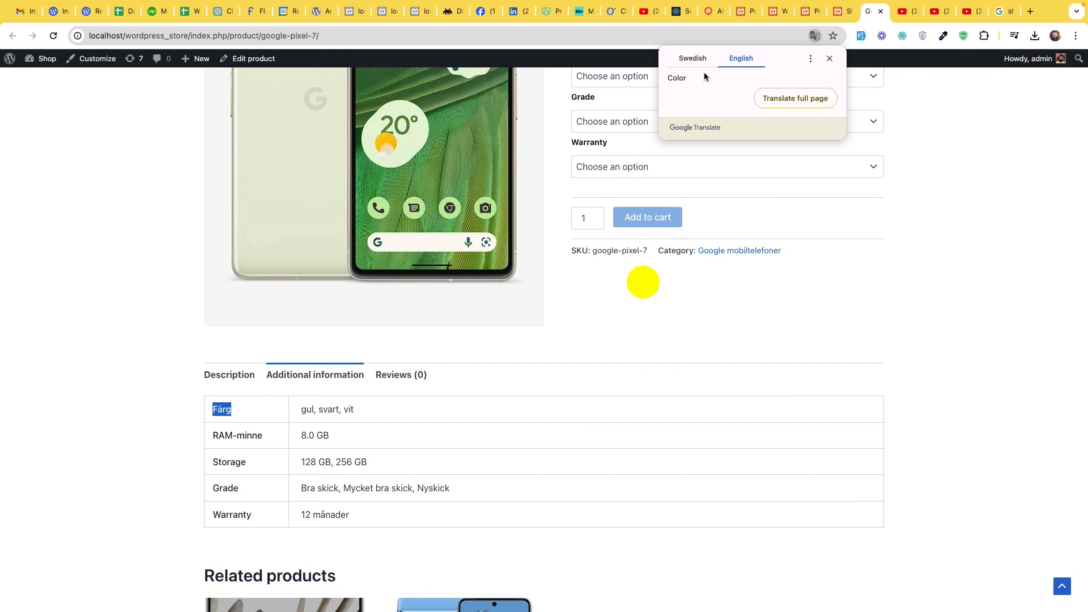
{"action": "left_click", "coordinate": [139, 428]}
Translate the whole product page to English, check the Color label, then return to the Shop tab
{"action": "right_click", "coordinate": [140, 391]}
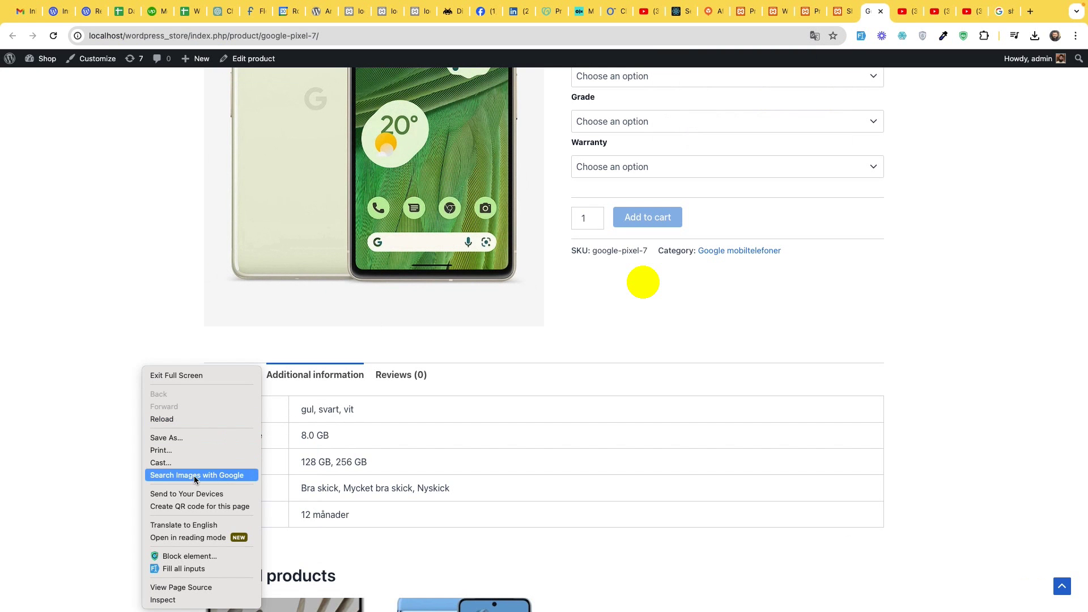
{"action": "left_click", "coordinate": [189, 525]}
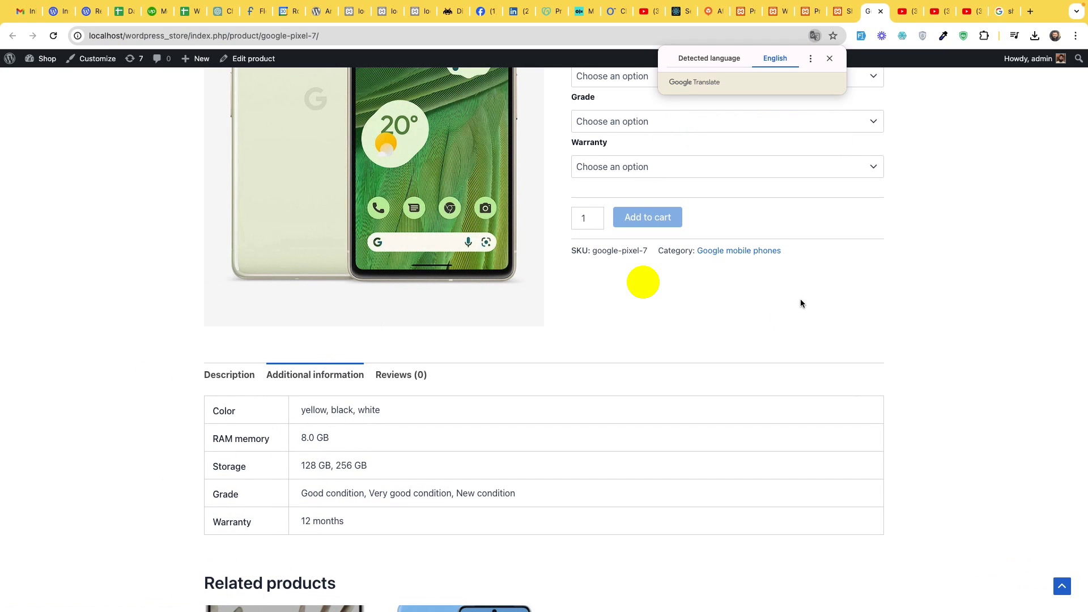
{"action": "double_click", "coordinate": [158, 431]}
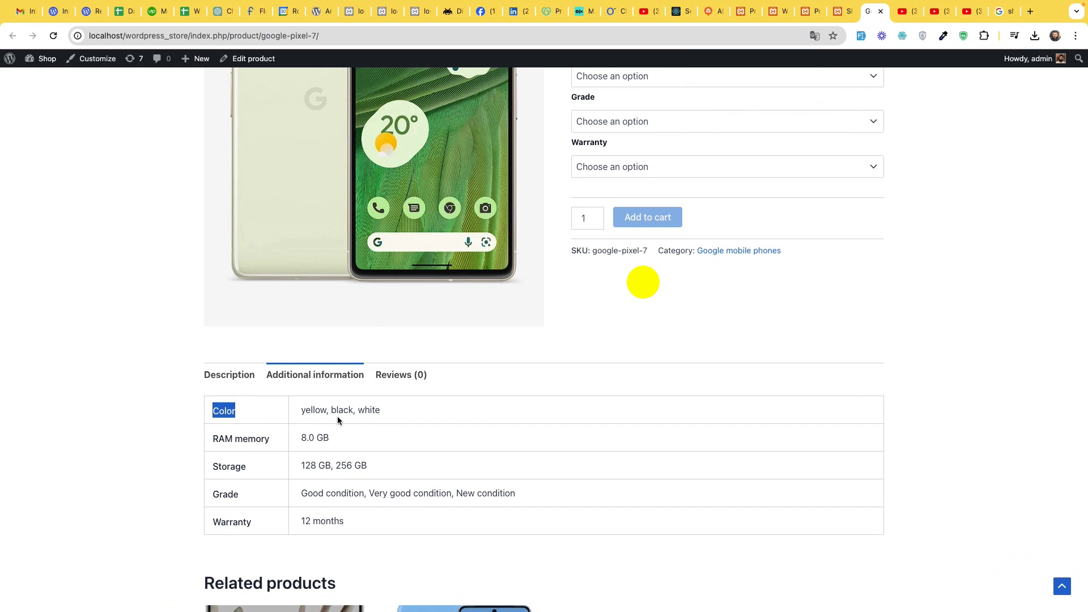
{"action": "left_click", "coordinate": [188, 436]}
{"action": "left_click", "coordinate": [840, 11]}
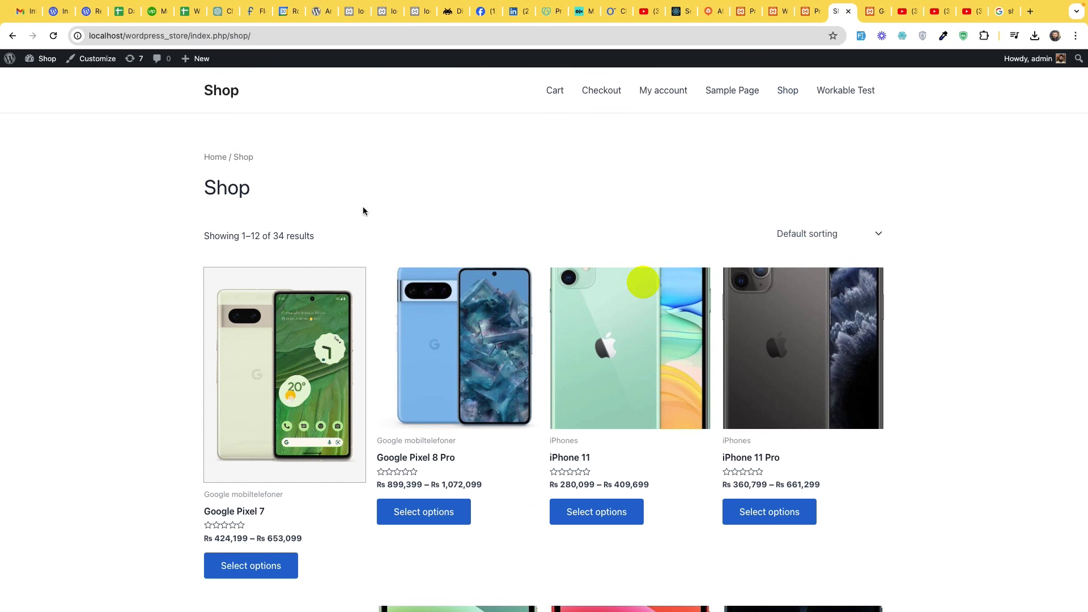
Open the Customizer and set the WooCommerce Product Catalog layout to Left Sidebar
{"action": "right_click", "coordinate": [113, 67]}
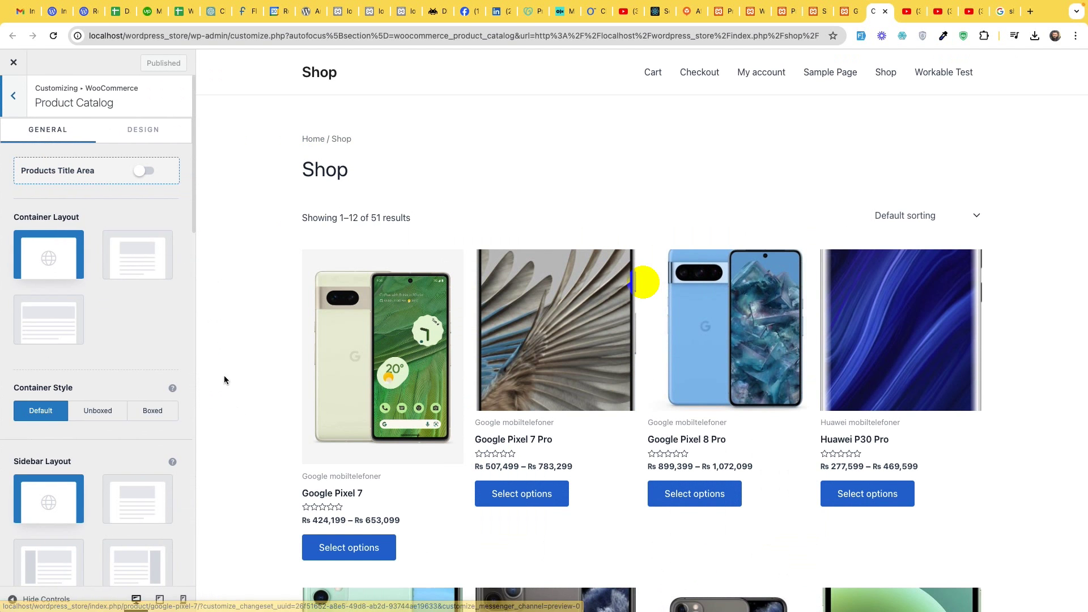
{"action": "scroll", "coordinate": [102, 384], "scroll_direction": "down", "scroll_amount": 5}
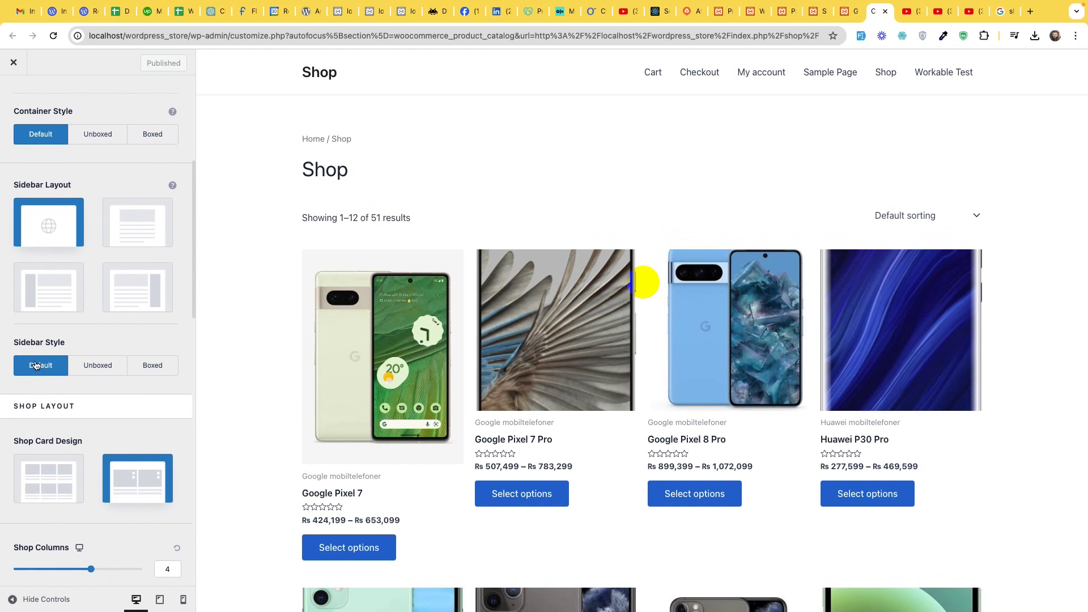
{"action": "scroll", "coordinate": [119, 395], "scroll_direction": "down", "scroll_amount": 2}
{"action": "scroll", "coordinate": [119, 399], "scroll_direction": "up", "scroll_amount": 1}
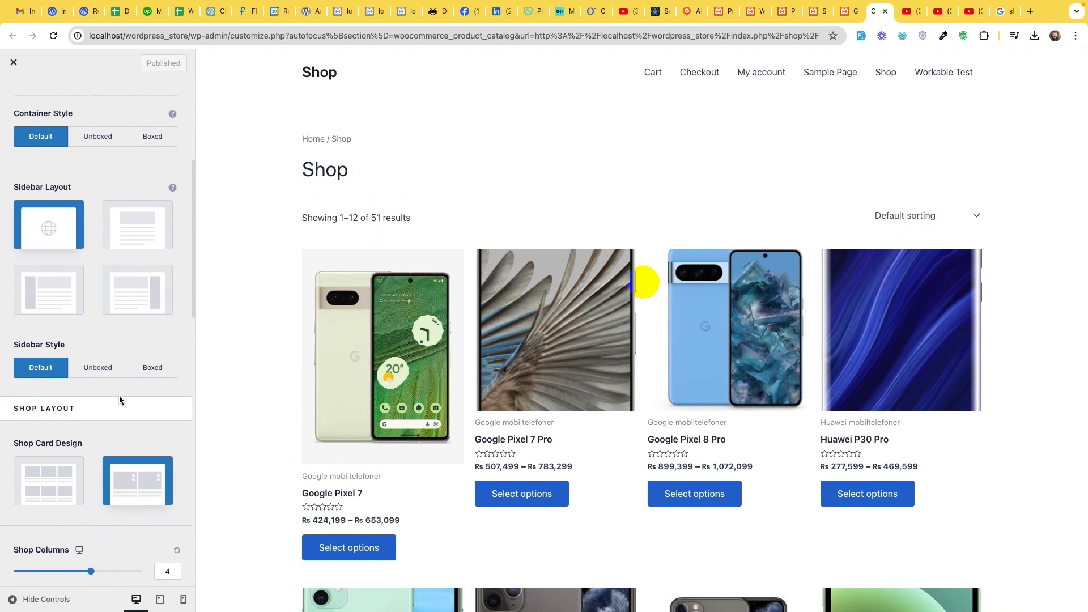
{"action": "left_click", "coordinate": [74, 303]}
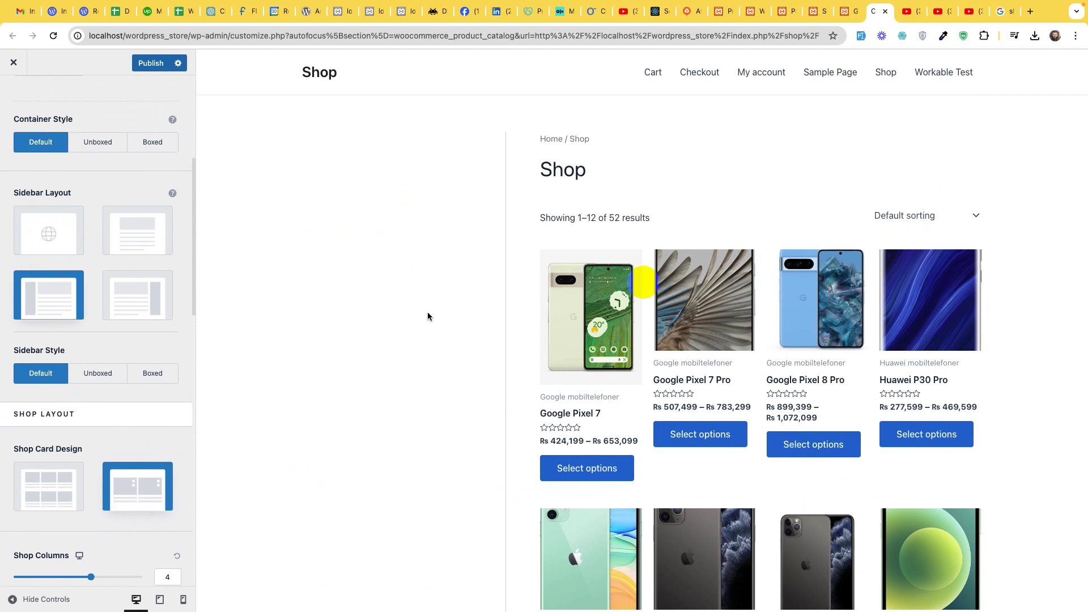
Try 3 shop columns, then set the grid back to 4 columns
{"action": "scroll", "coordinate": [99, 276], "scroll_direction": "up", "scroll_amount": 1}
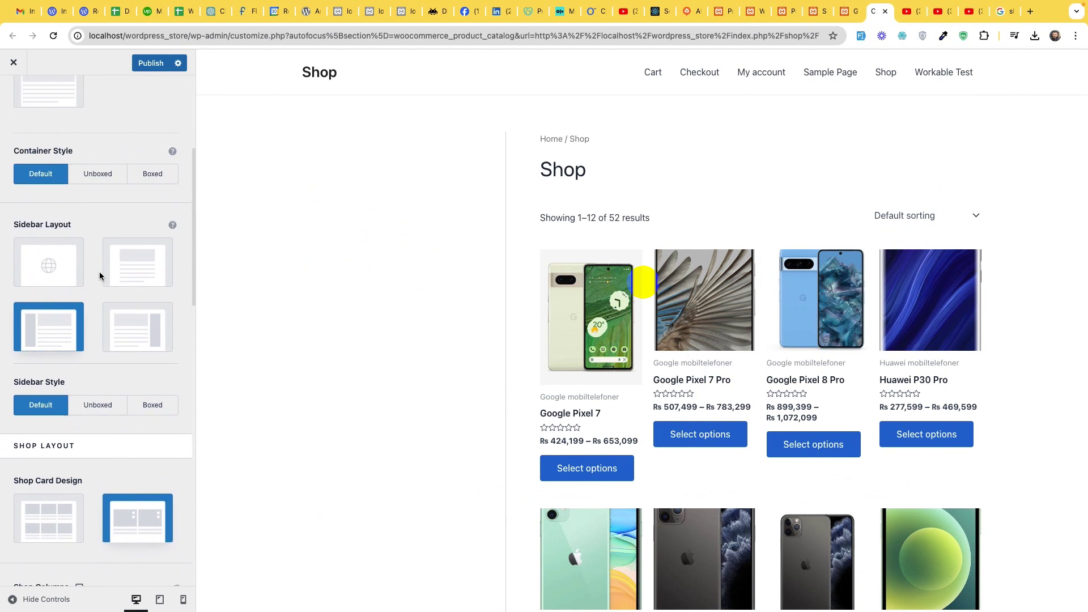
{"action": "scroll", "coordinate": [100, 276], "scroll_direction": "down", "scroll_amount": 4}
{"action": "scroll", "coordinate": [100, 276], "scroll_direction": "down", "scroll_amount": 2}
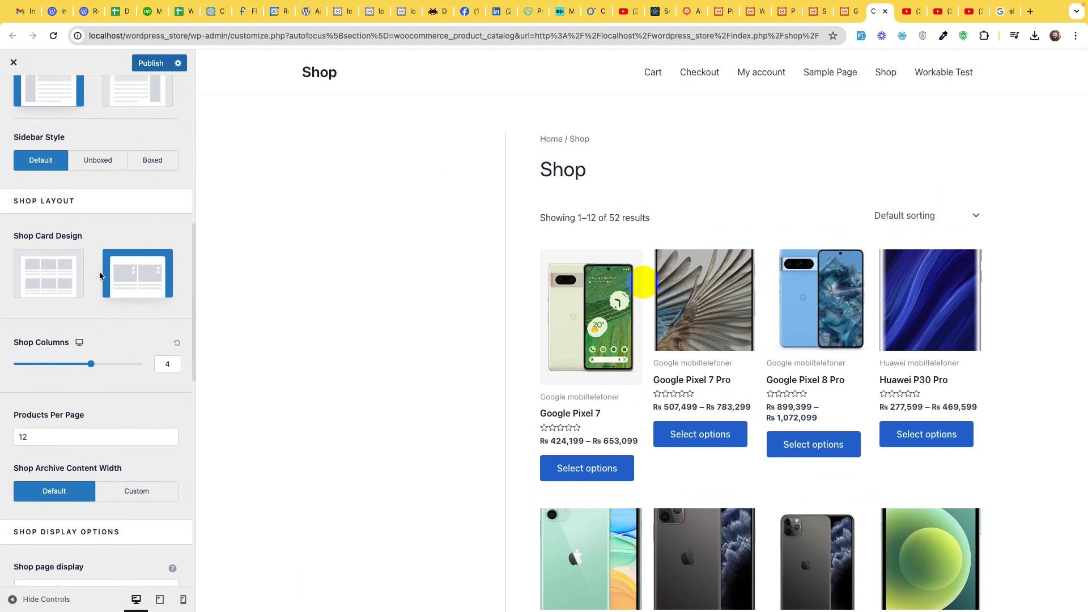
{"action": "left_click", "coordinate": [90, 361]}
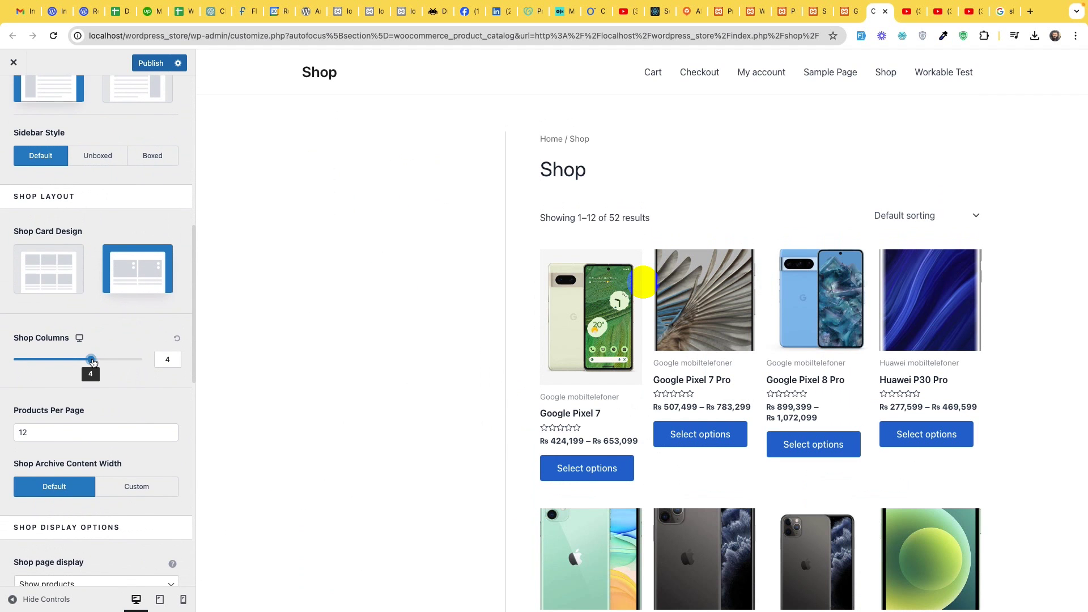
{"action": "left_click_drag", "start_coordinate": [92, 363], "coordinate": [64, 362]}
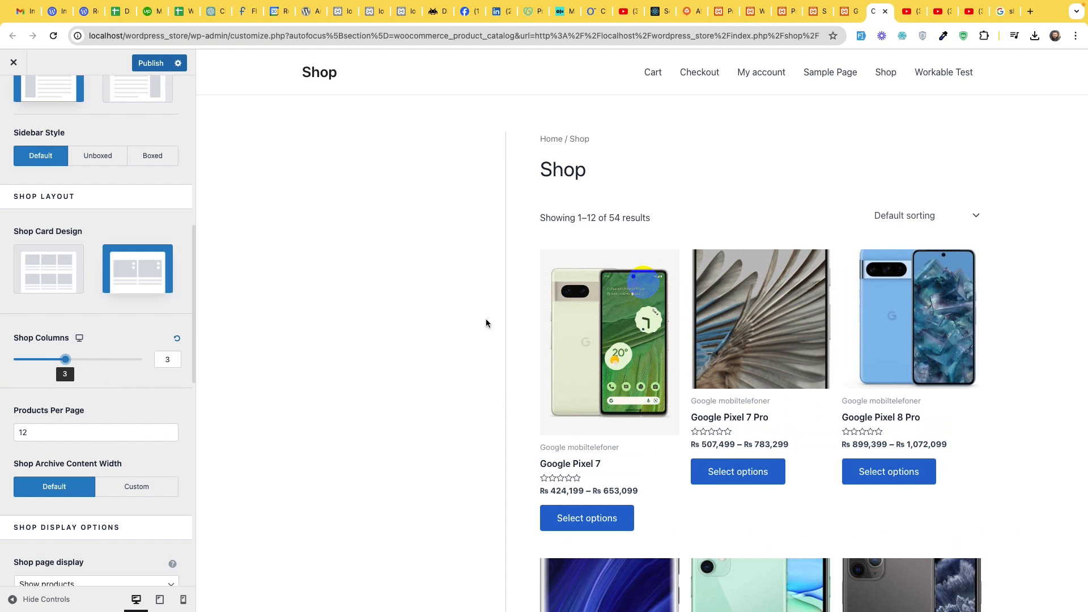
{"action": "left_click_drag", "start_coordinate": [66, 363], "coordinate": [90, 361]}
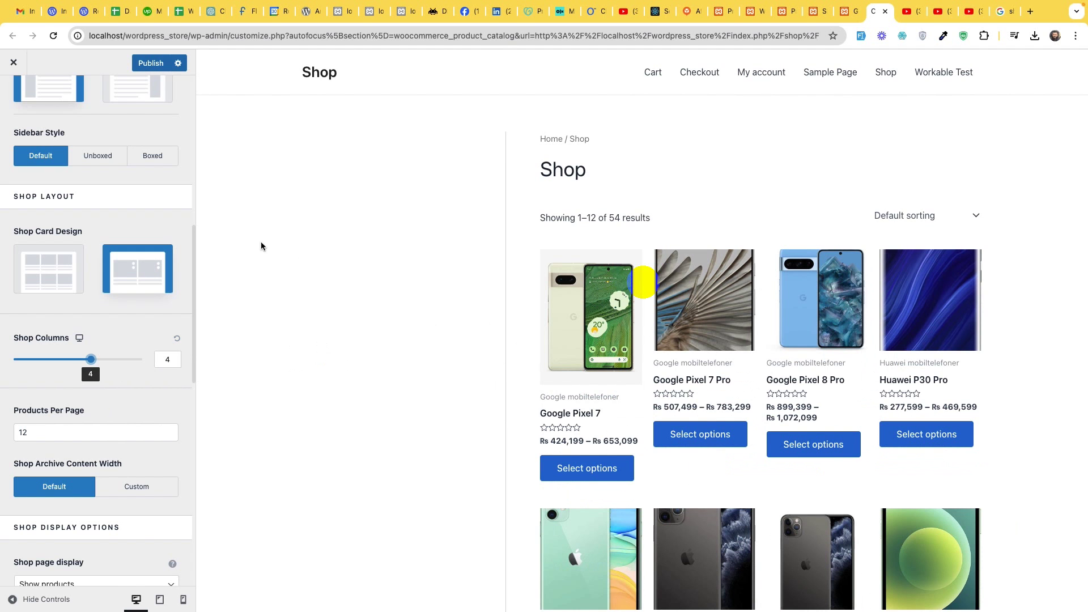
{"action": "scroll", "coordinate": [78, 234], "scroll_direction": "up", "scroll_amount": 15}
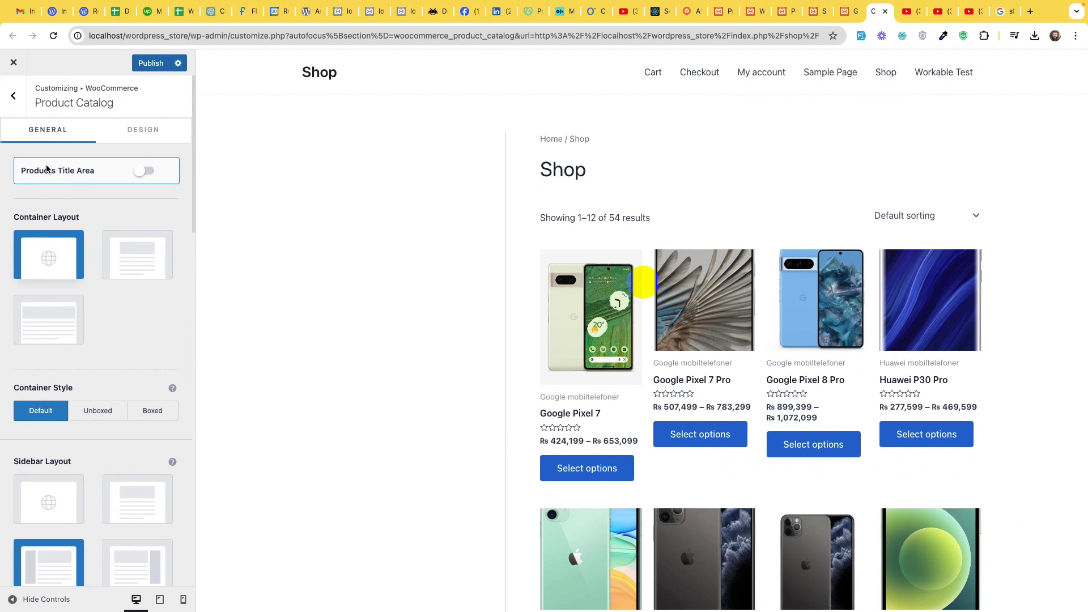
Open the Widgets > WooCommerce Sidebar area, dismiss the welcome guide and publish
{"action": "left_click", "coordinate": [13, 101]}
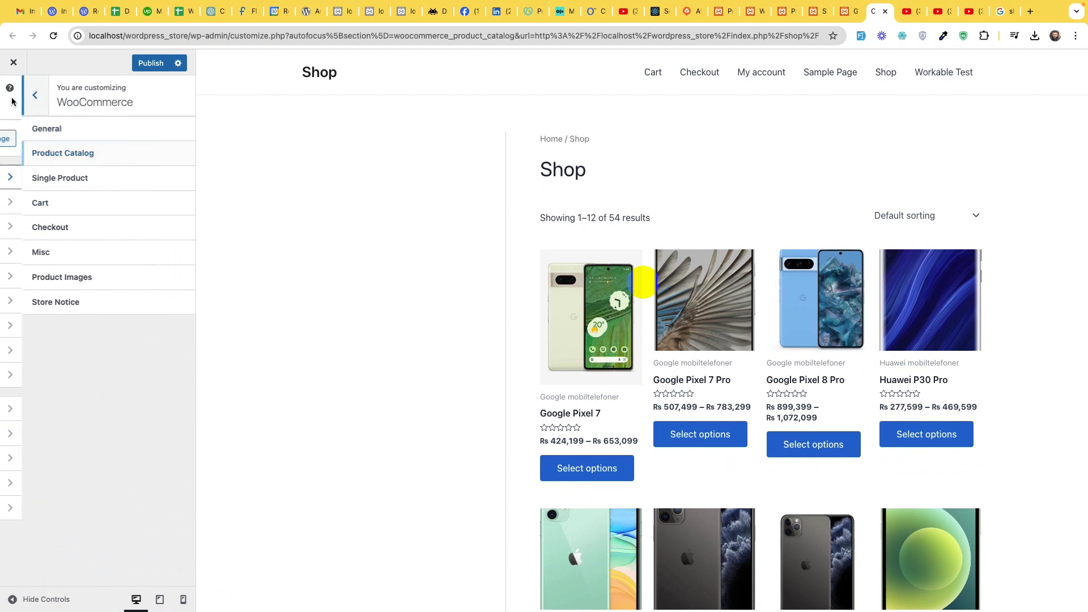
{"action": "left_click", "coordinate": [13, 101]}
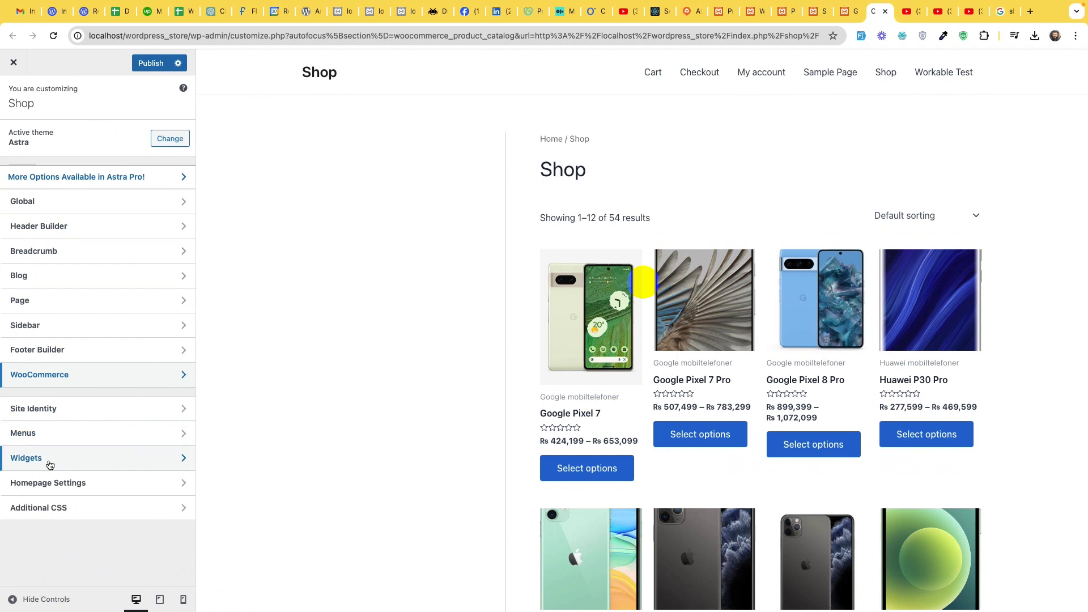
{"action": "left_click", "coordinate": [50, 464]}
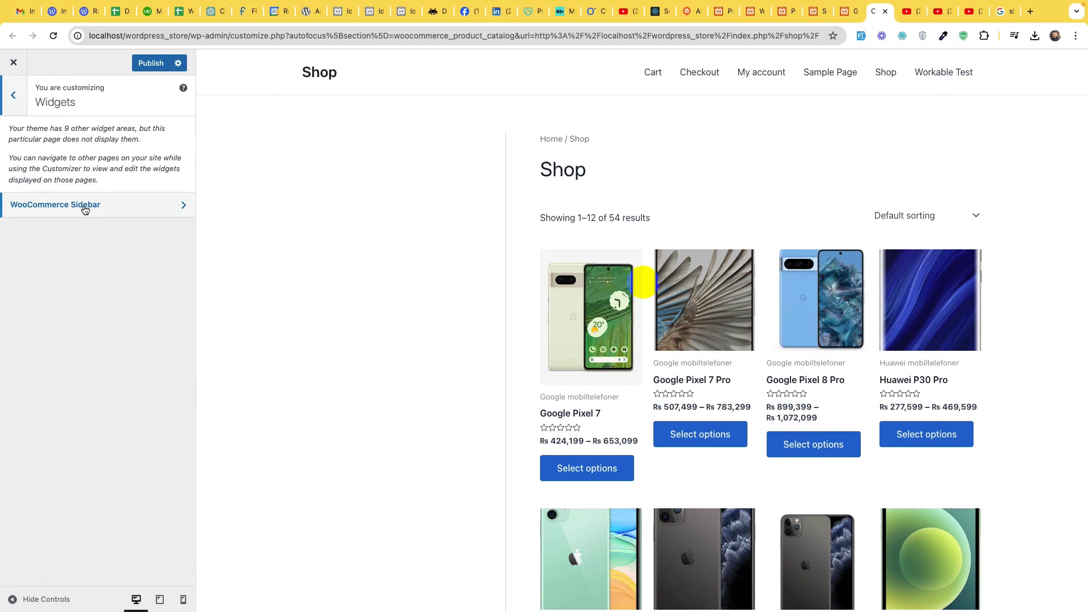
{"action": "left_click", "coordinate": [84, 209]}
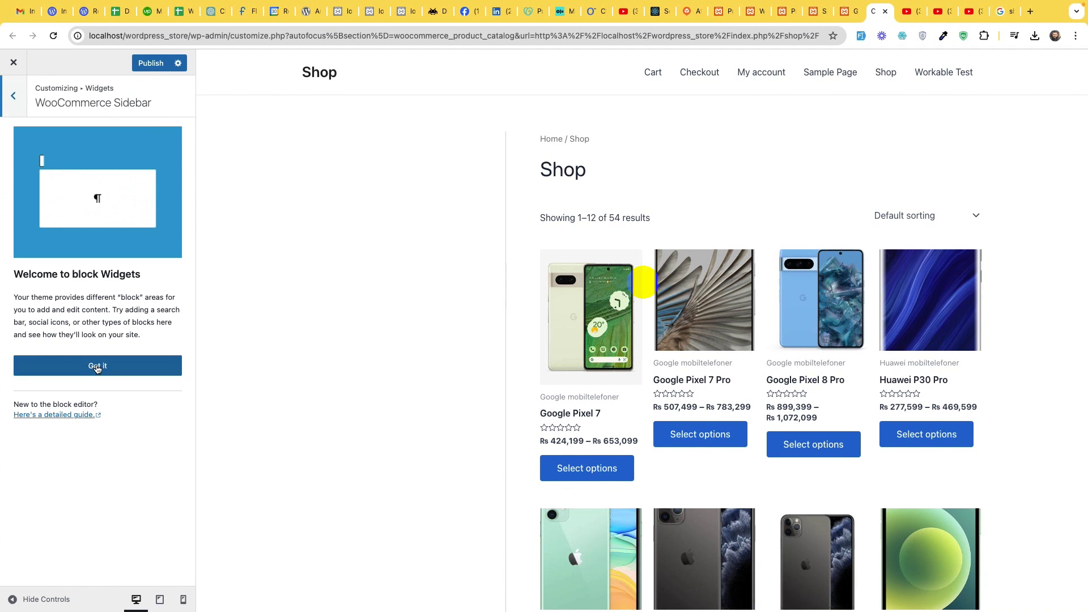
{"action": "left_click", "coordinate": [96, 367]}
{"action": "left_click", "coordinate": [150, 62]}
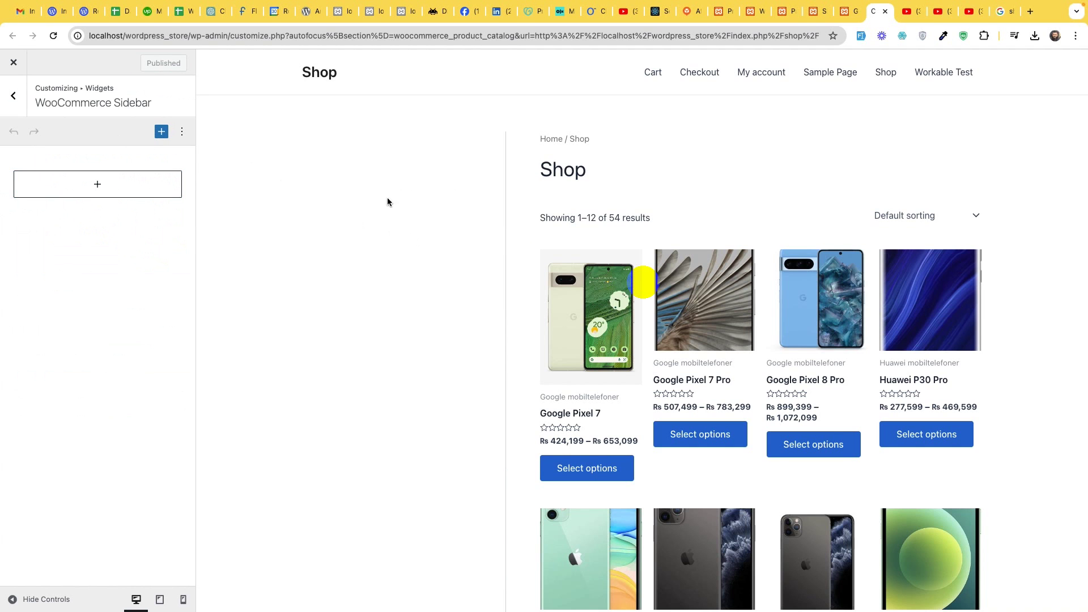
Search blocks for 'filter' and insert the Filter by Price block into the sidebar
{"action": "left_click", "coordinate": [94, 187]}
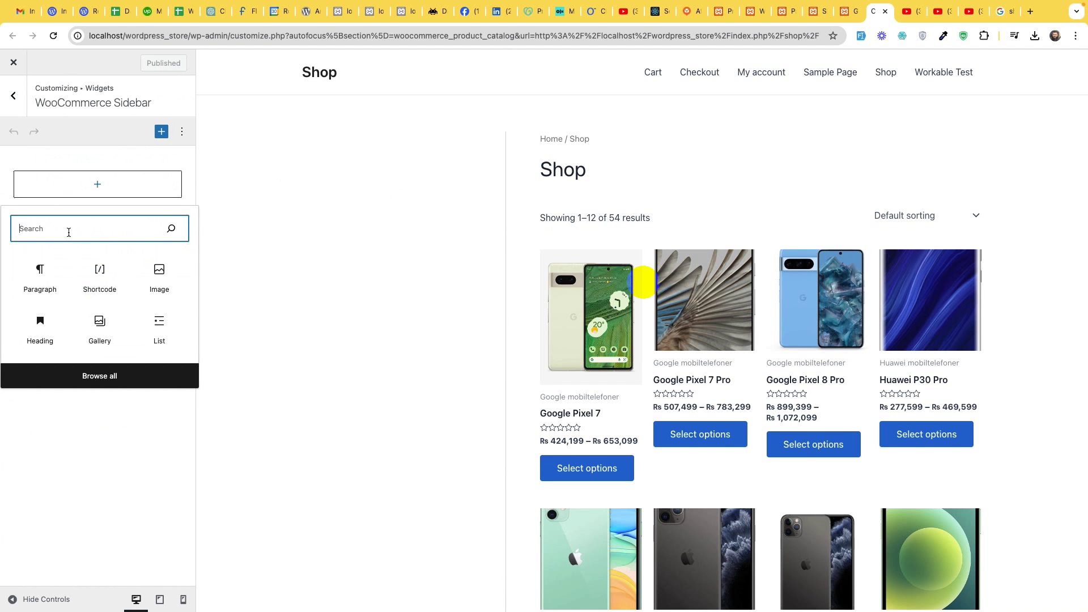
{"action": "type", "text": "filter"}
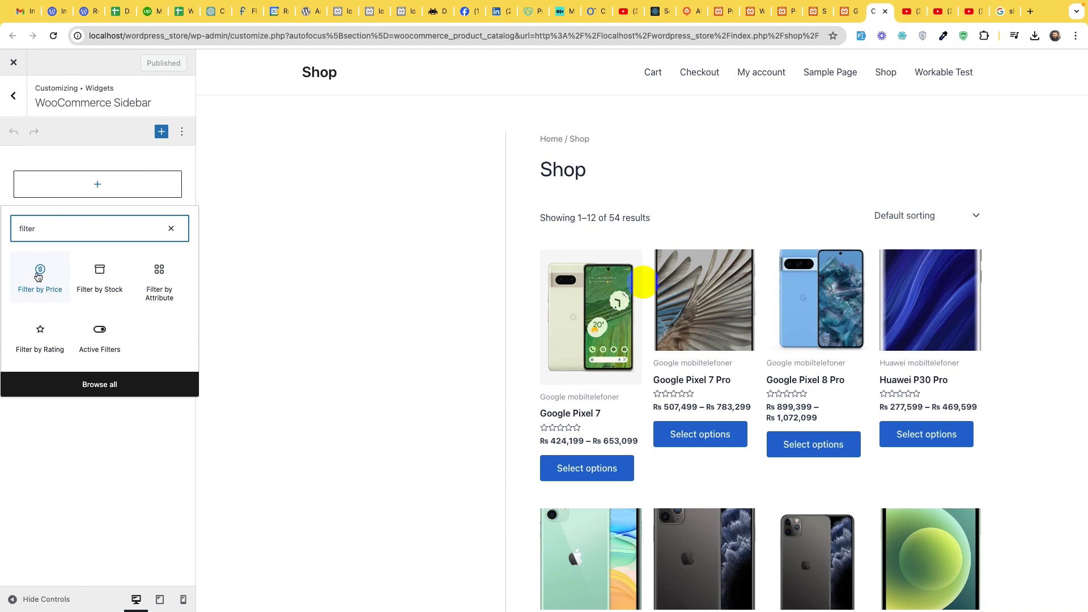
{"action": "key", "text": "Tab"}
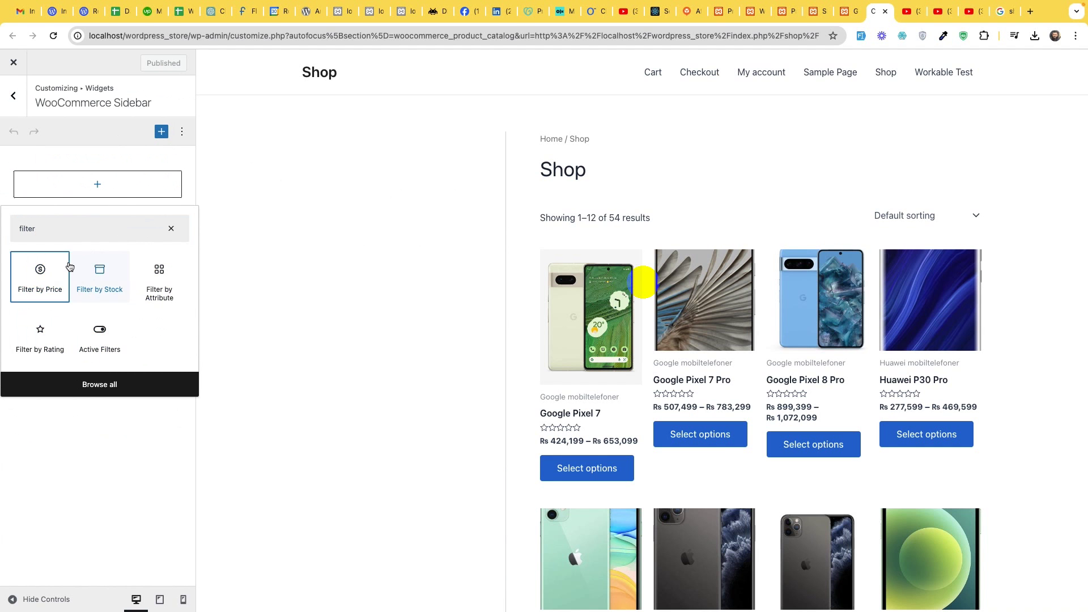
{"action": "left_click", "coordinate": [49, 273]}
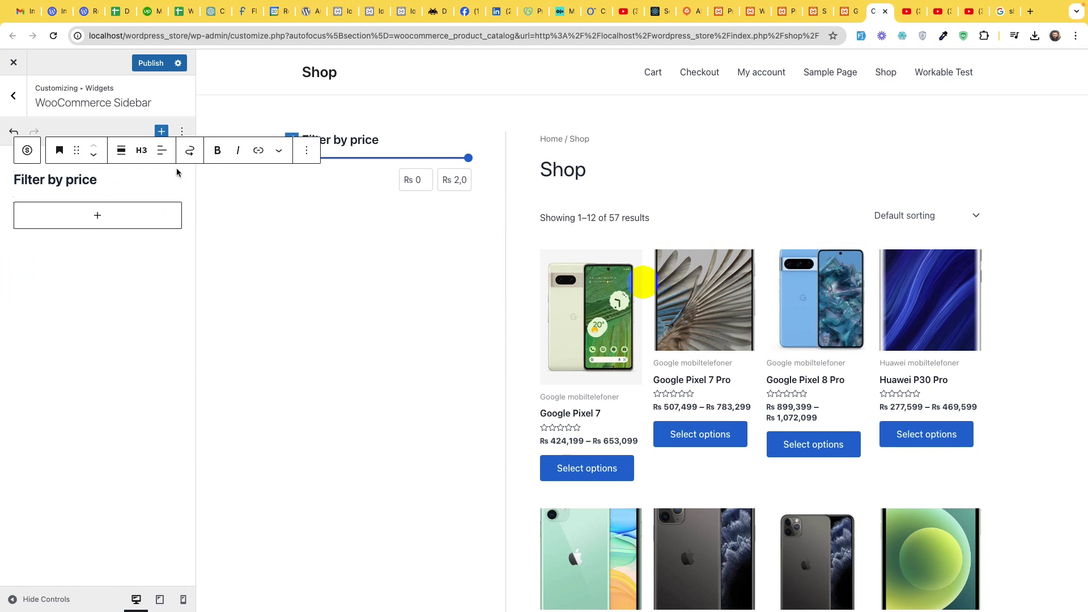
Look through the price block's transform and more-options menus without changing anything
{"action": "left_click", "coordinate": [32, 152]}
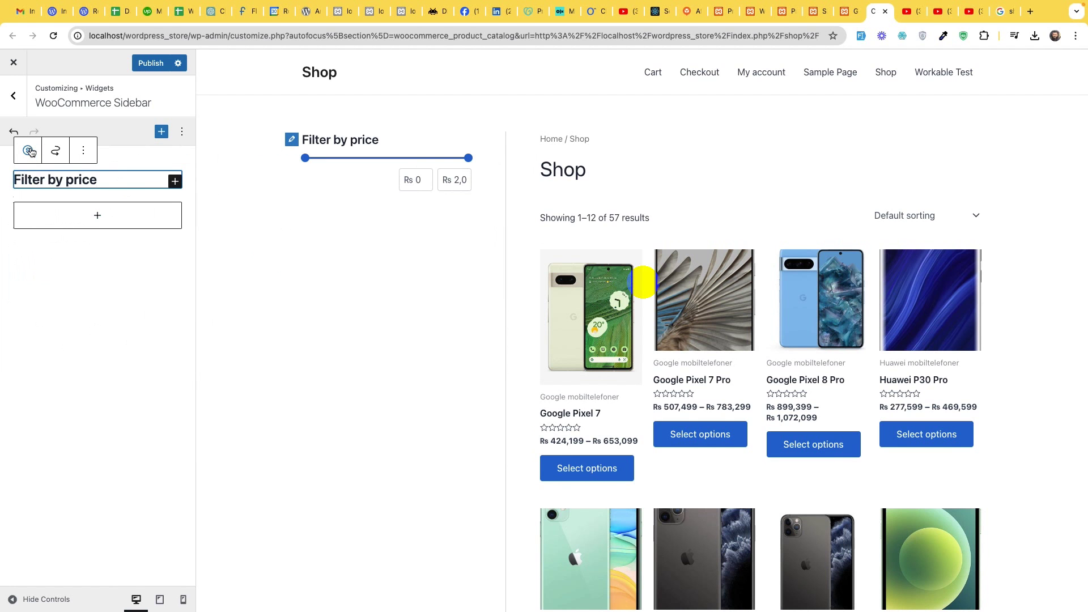
{"action": "left_click", "coordinate": [30, 151]}
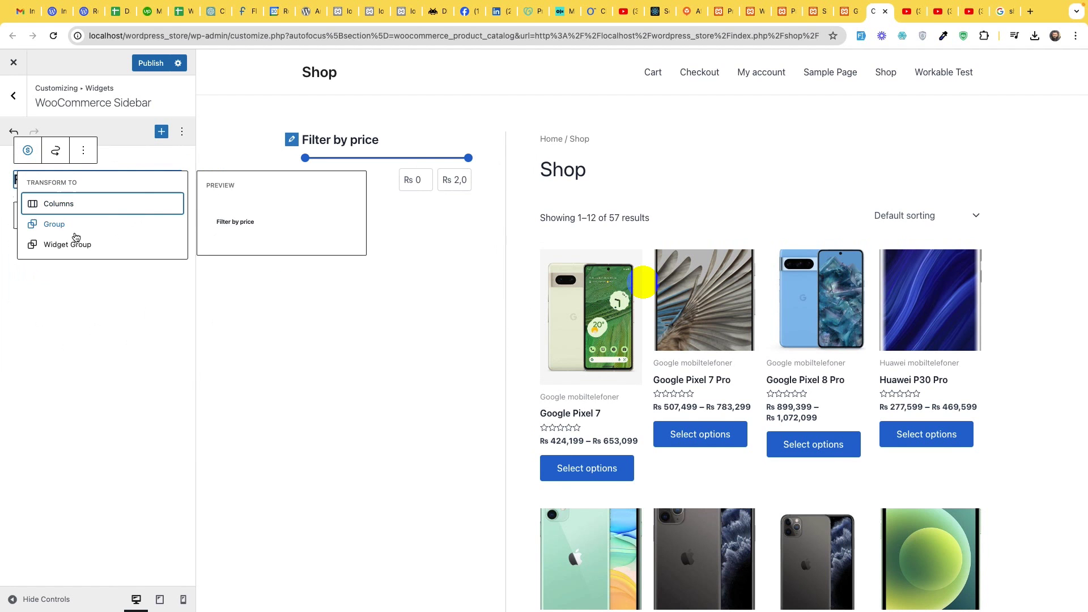
{"action": "left_click", "coordinate": [84, 150]}
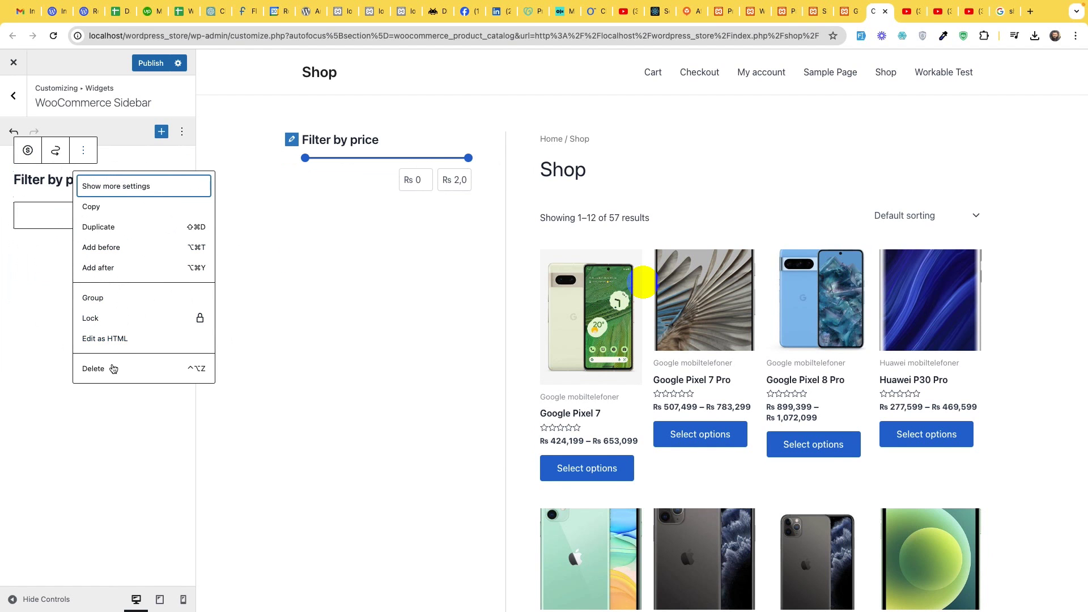
{"action": "left_click", "coordinate": [110, 422]}
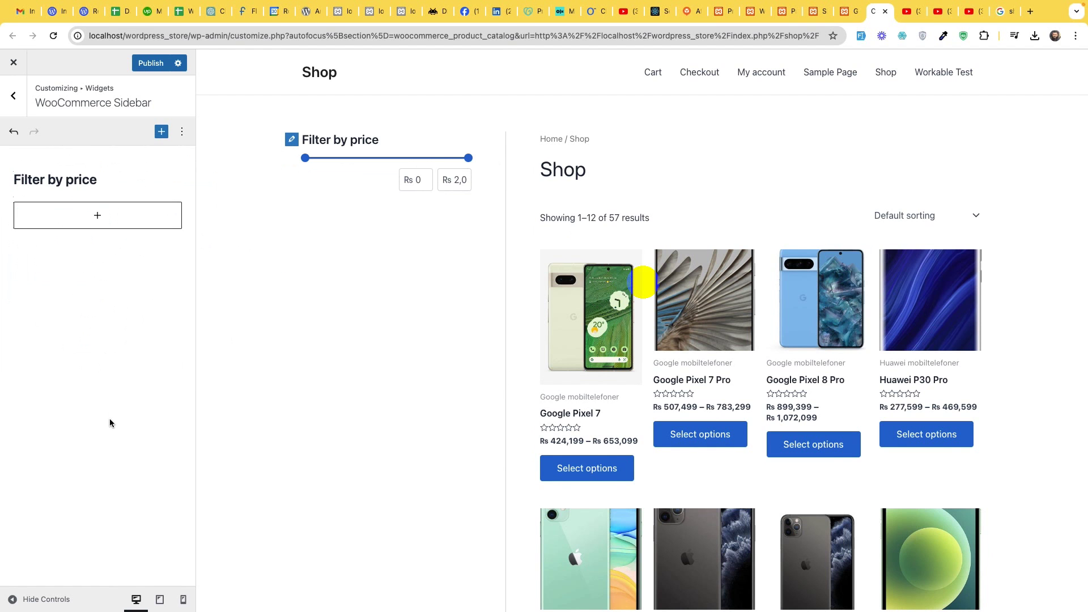
Enter a lower maximum price, then drag the max handle right until 55 products show
{"action": "double_click", "coordinate": [458, 184]}
{"action": "key", "text": "Return"}
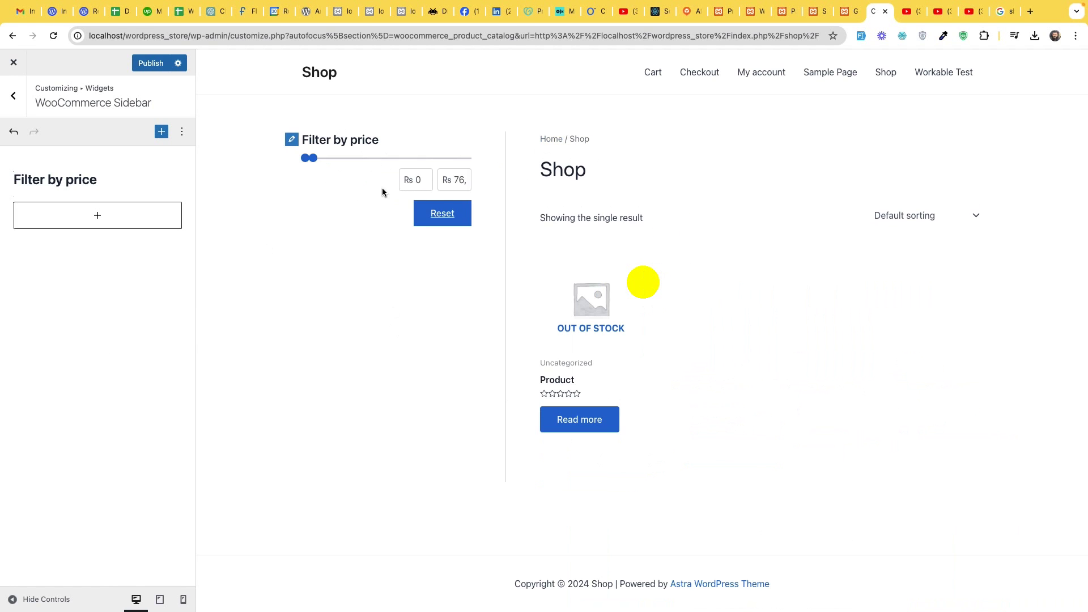
{"action": "left_click_drag", "start_coordinate": [313, 158], "coordinate": [414, 158]}
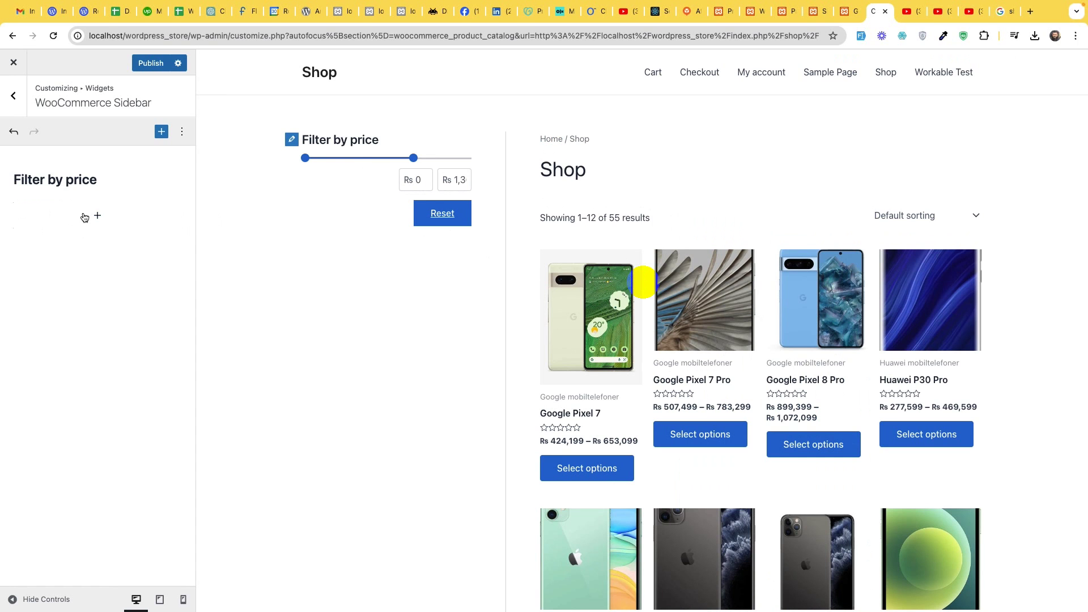
Insert a Filter by Attribute block below the price filter, using the Färg attribute
{"action": "left_click", "coordinate": [91, 216]}
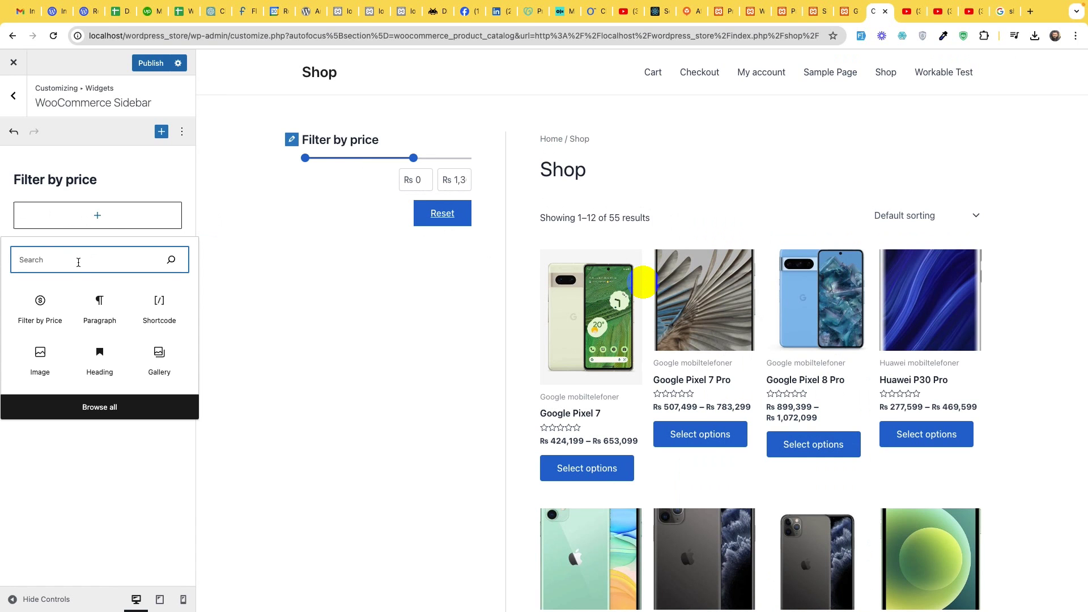
{"action": "type", "text": "color"}
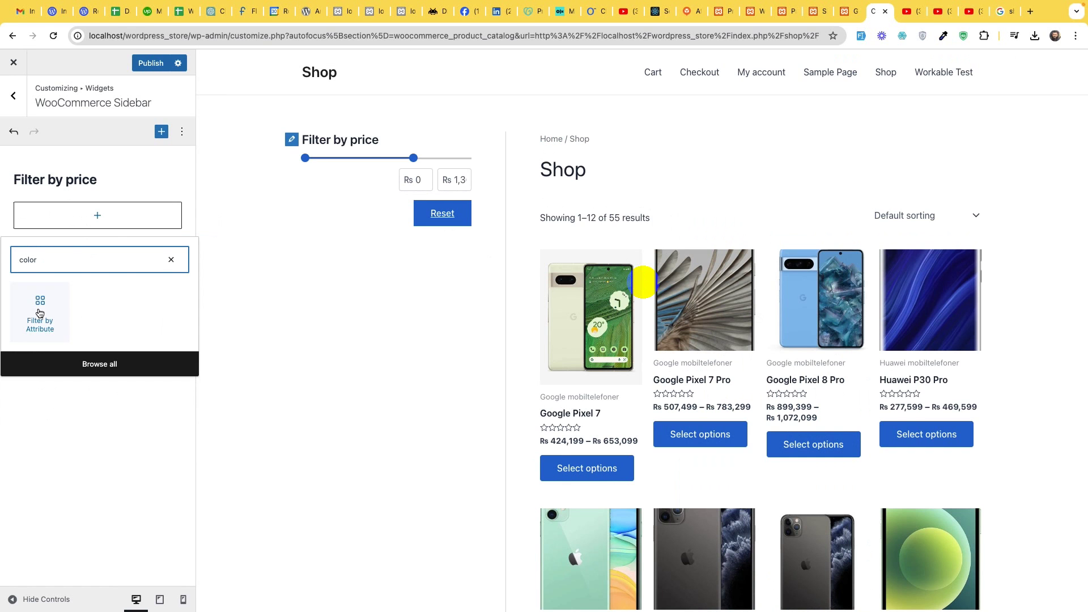
{"action": "left_click", "coordinate": [40, 313]}
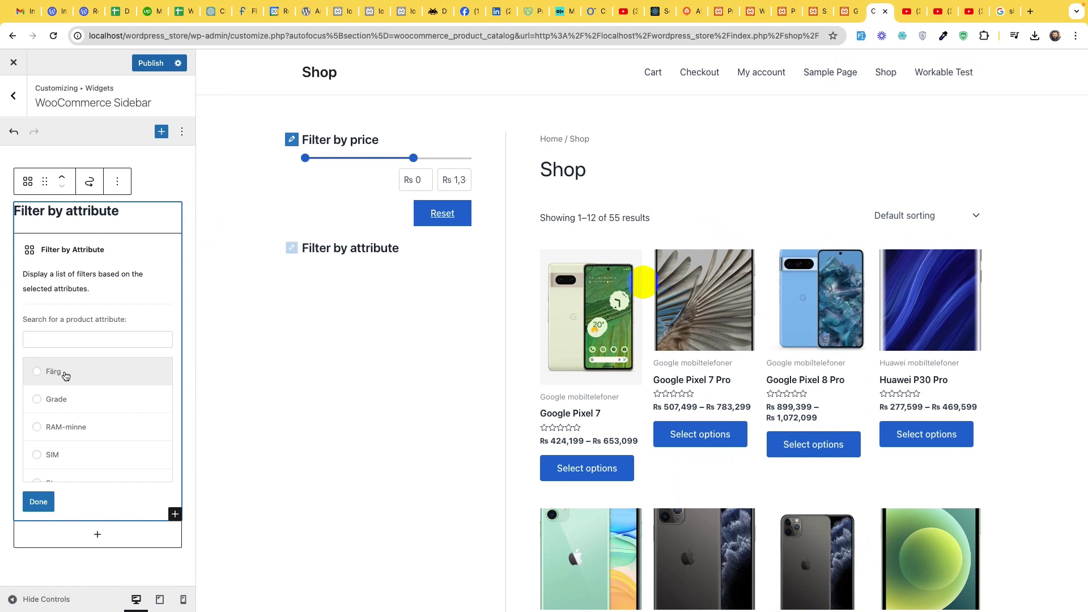
{"action": "scroll", "coordinate": [73, 392], "scroll_direction": "down", "scroll_amount": 2}
{"action": "scroll", "coordinate": [67, 397], "scroll_direction": "up", "scroll_amount": 2}
{"action": "left_click", "coordinate": [53, 372]}
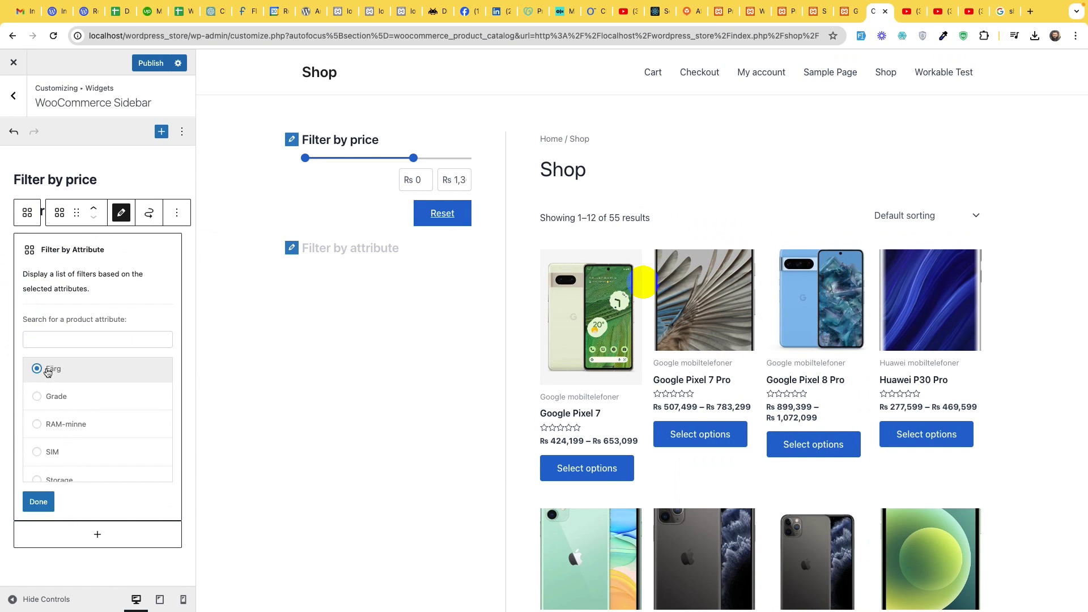
{"action": "left_click", "coordinate": [78, 338]}
{"action": "type", "text": "Color"}
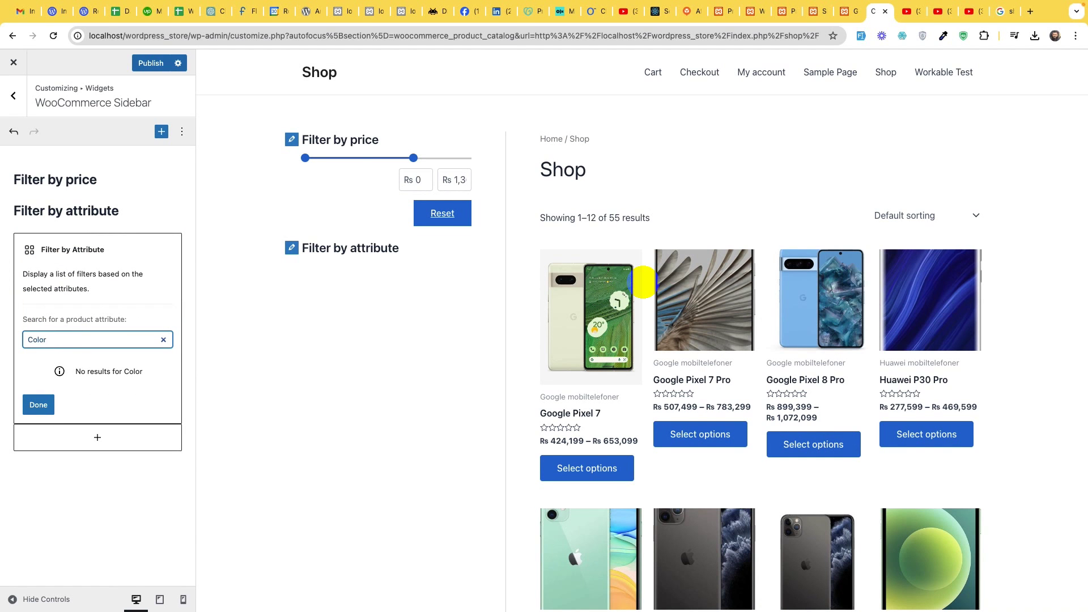
{"action": "key", "text": "BackSpace"}
{"action": "key", "text": "BackSpace"}
{"action": "key", "text": "BackSpace"}
{"action": "key", "text": "BackSpace"}
{"action": "key", "text": "BackSpace"}
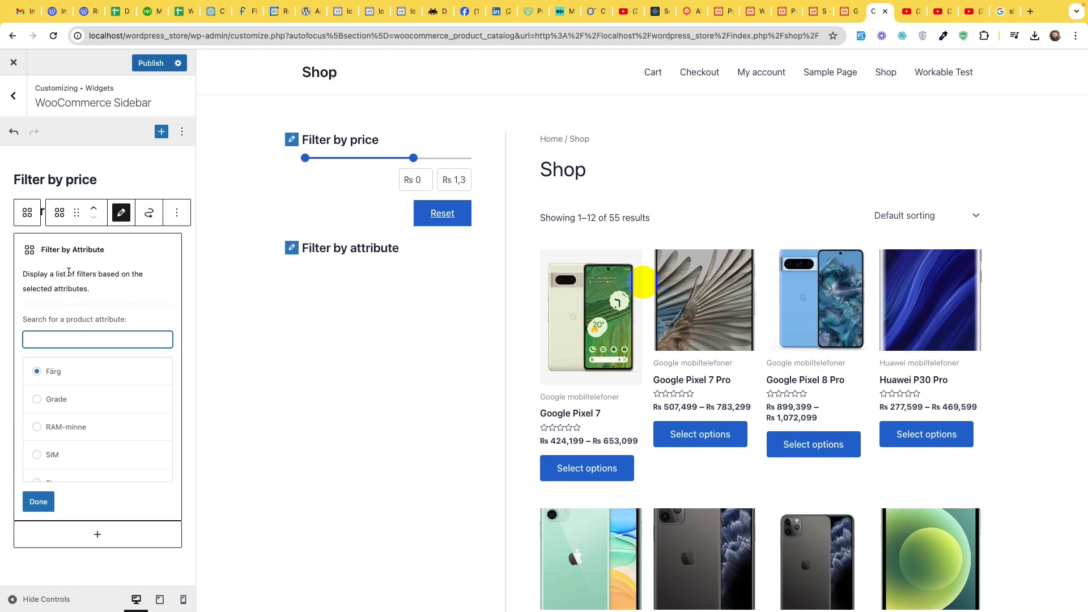
{"action": "left_click", "coordinate": [43, 371]}
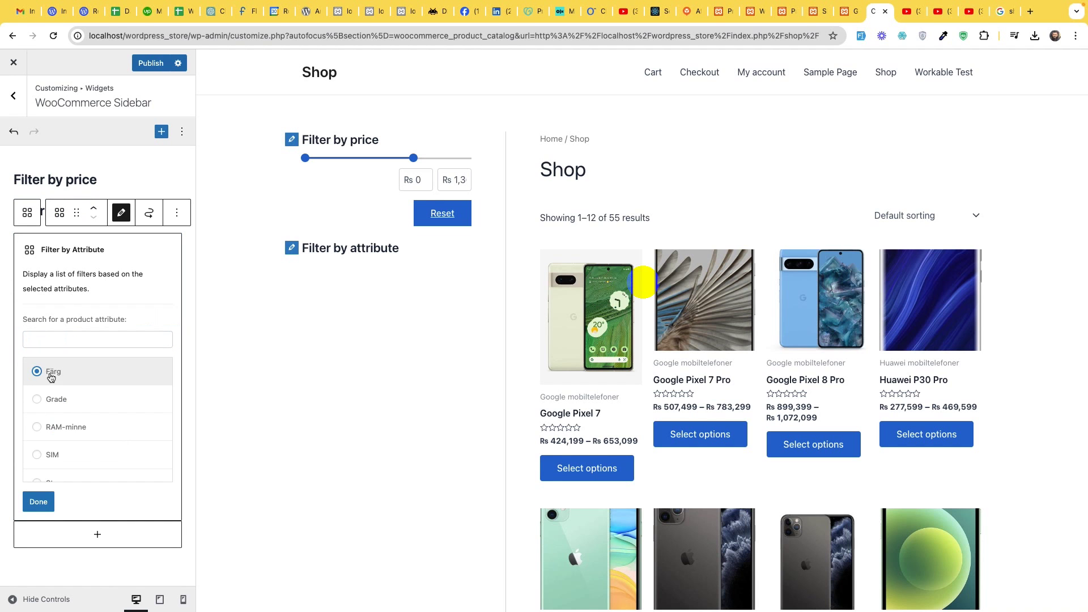
{"action": "left_click", "coordinate": [38, 501]}
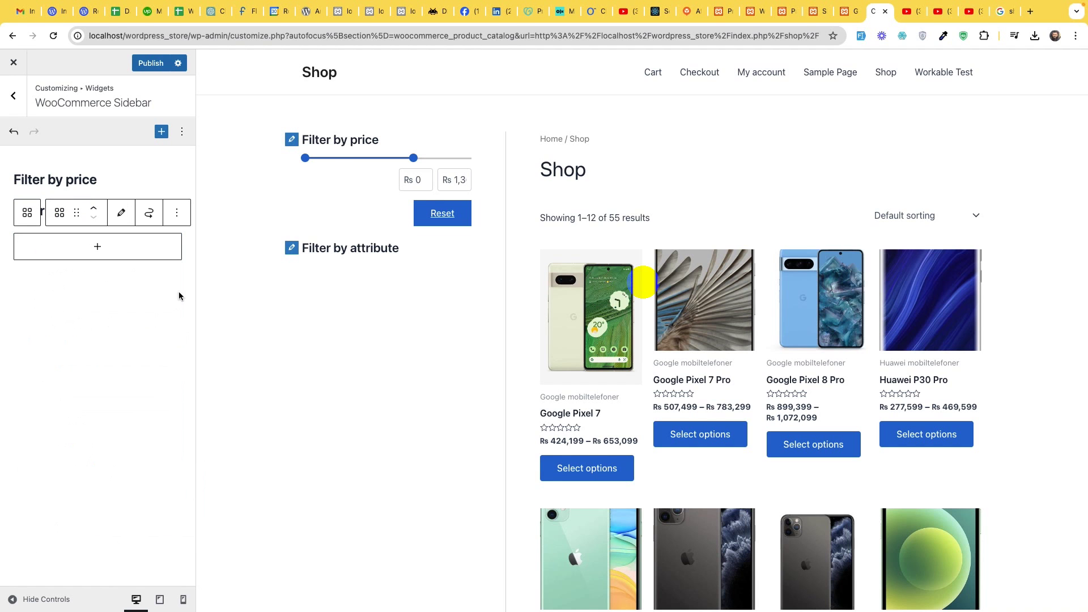
Change the attribute filter's heading from 'Filter by attribute' to 'Color'
{"action": "left_click", "coordinate": [302, 248]}
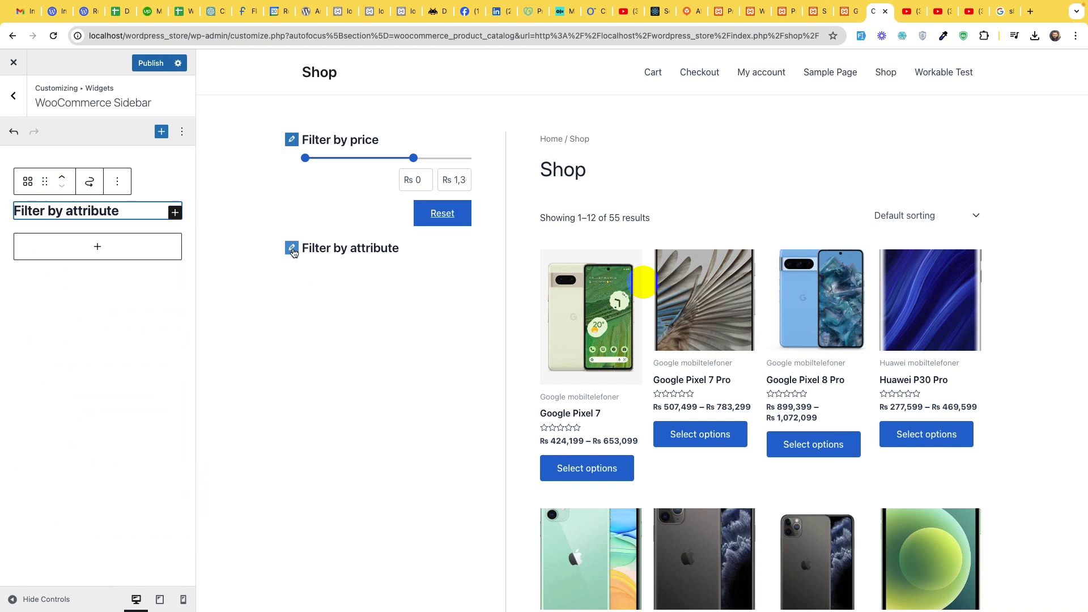
{"action": "left_click", "coordinate": [106, 211]}
{"action": "double_click", "coordinate": [105, 212]}
{"action": "key", "text": "BackSpace"}
{"action": "key", "text": "BackSpace"}
{"action": "key", "text": "BackSpace"}
{"action": "key", "text": "BackSpace"}
{"action": "key", "text": "BackSpace"}
{"action": "key", "text": "BackSpace"}
{"action": "key", "text": "BackSpace"}
{"action": "key", "text": "BackSpace"}
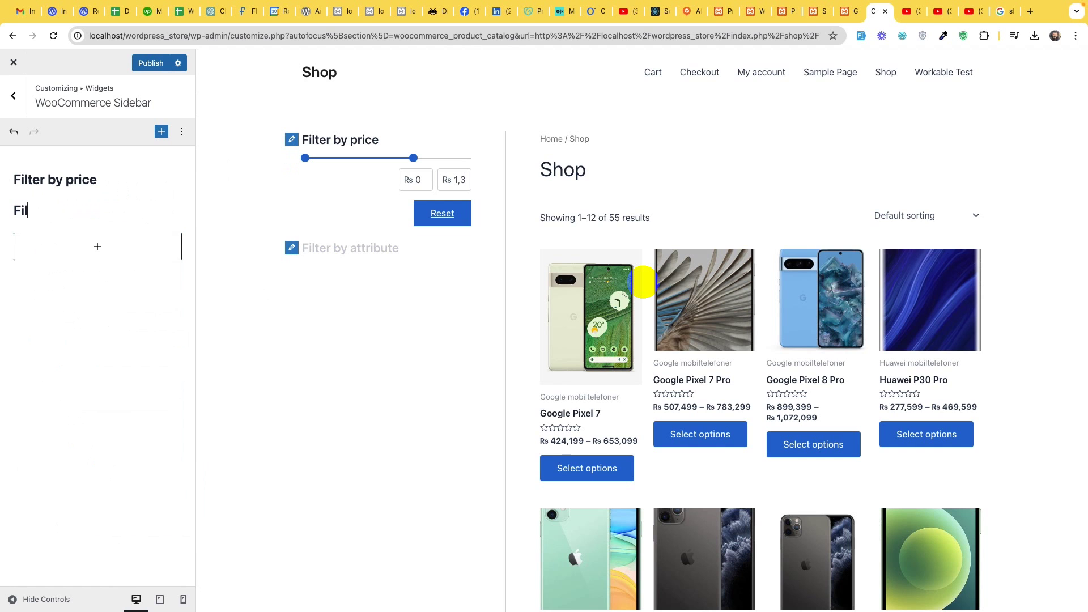
{"action": "key", "text": "BackSpace"}
{"action": "key", "text": "BackSpace"}
{"action": "type", "text": "Color"}
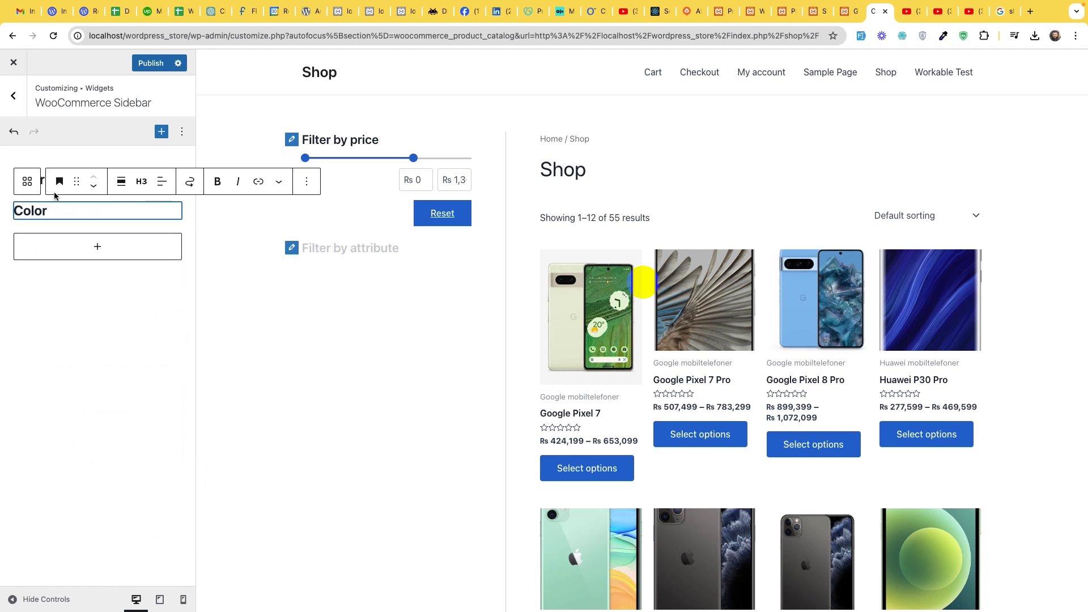
Retitle the Filter by price heading to 'Price'
{"action": "left_click", "coordinate": [58, 323]}
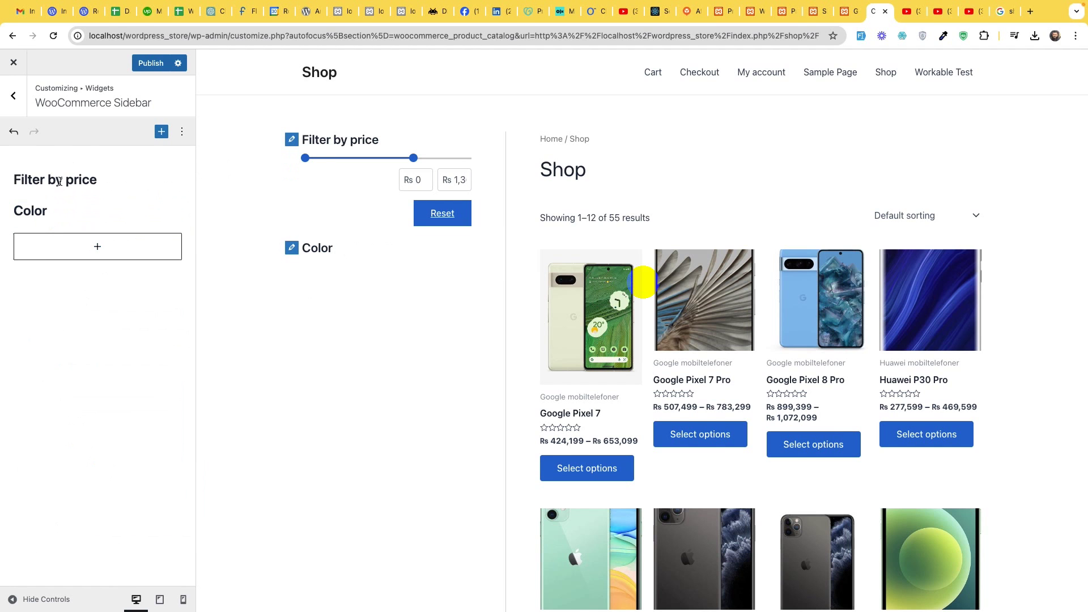
{"action": "left_click", "coordinate": [59, 182]}
{"action": "key", "text": "ctrl+a"}
{"action": "type", "text": "Pric"}
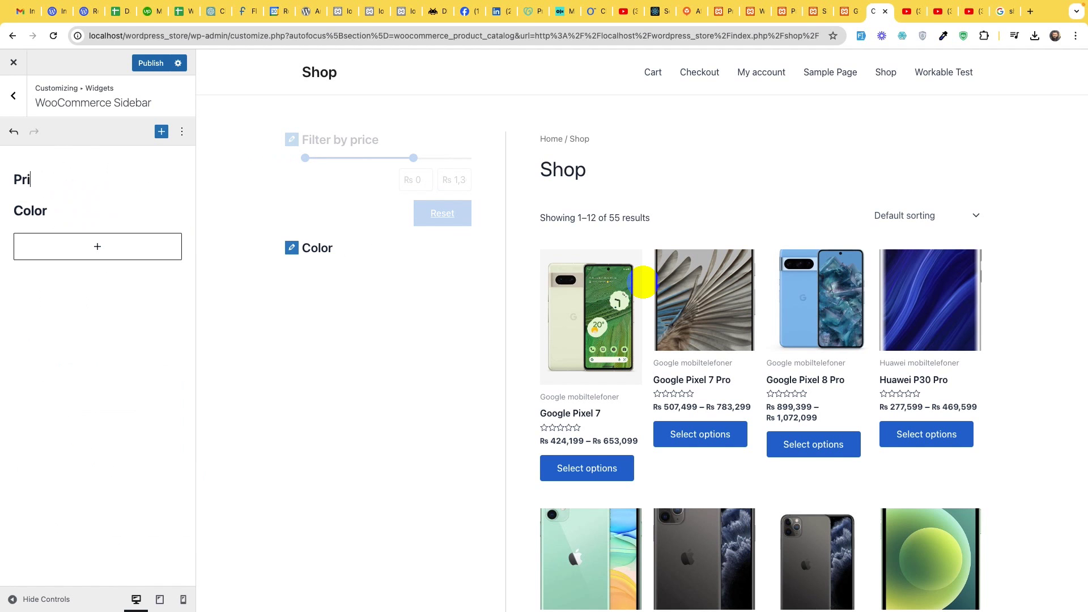
Insert a Filter by Attribute block titled 'Ram' that uses the RAM-minne attribute
{"action": "left_click", "coordinate": [93, 252]}
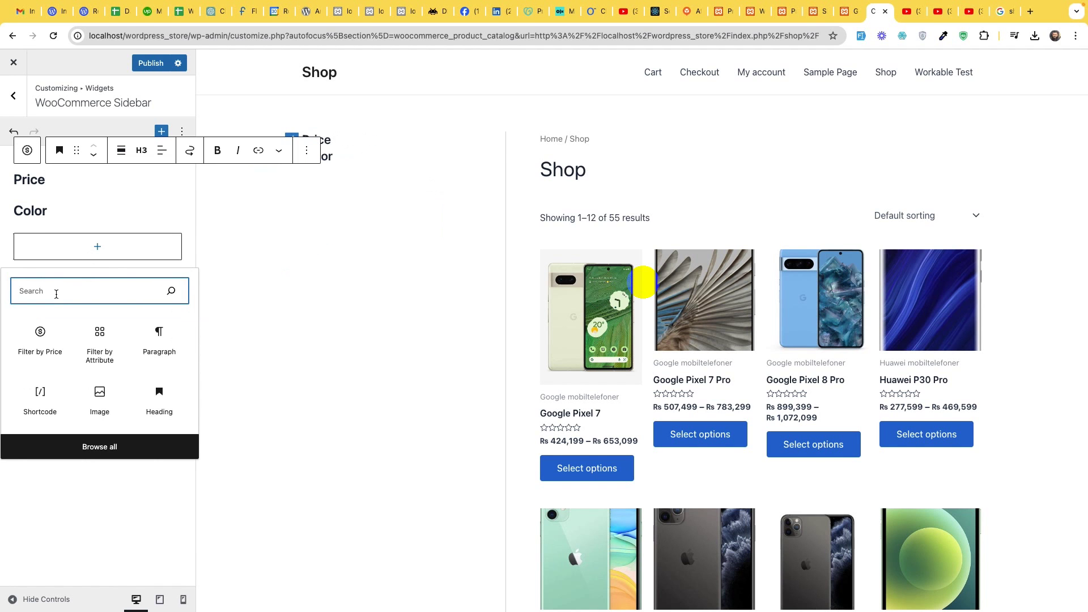
{"action": "type", "text": "Ram"}
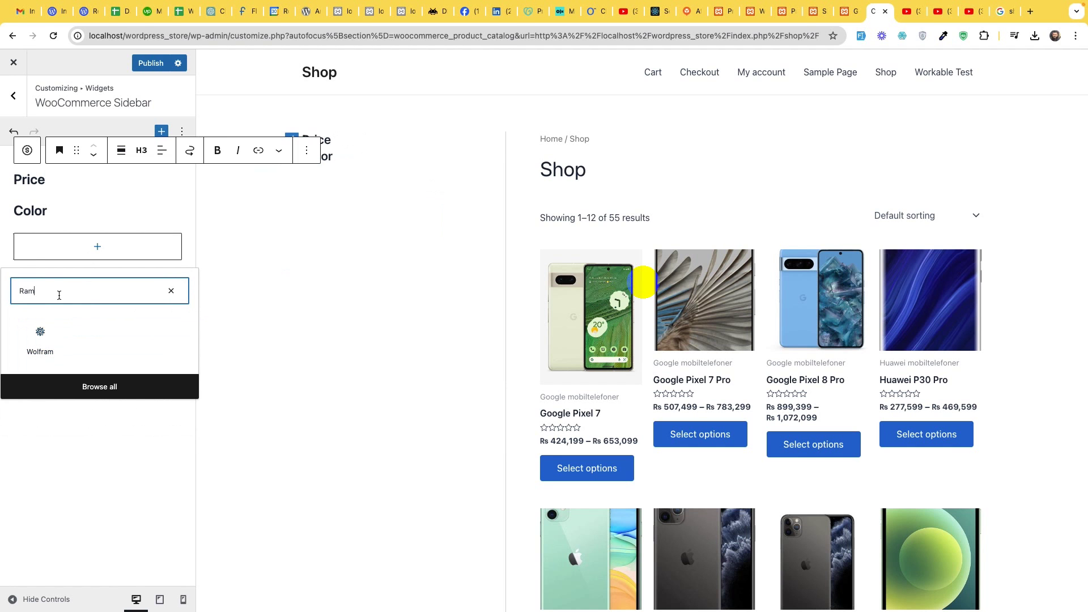
{"action": "key", "text": "BackSpace"}
{"action": "key", "text": "BackSpace"}
{"action": "key", "text": "BackSpace"}
{"action": "type", "text": "T"}
{"action": "key", "text": "BackSpace"}
{"action": "type", "text": "attri"}
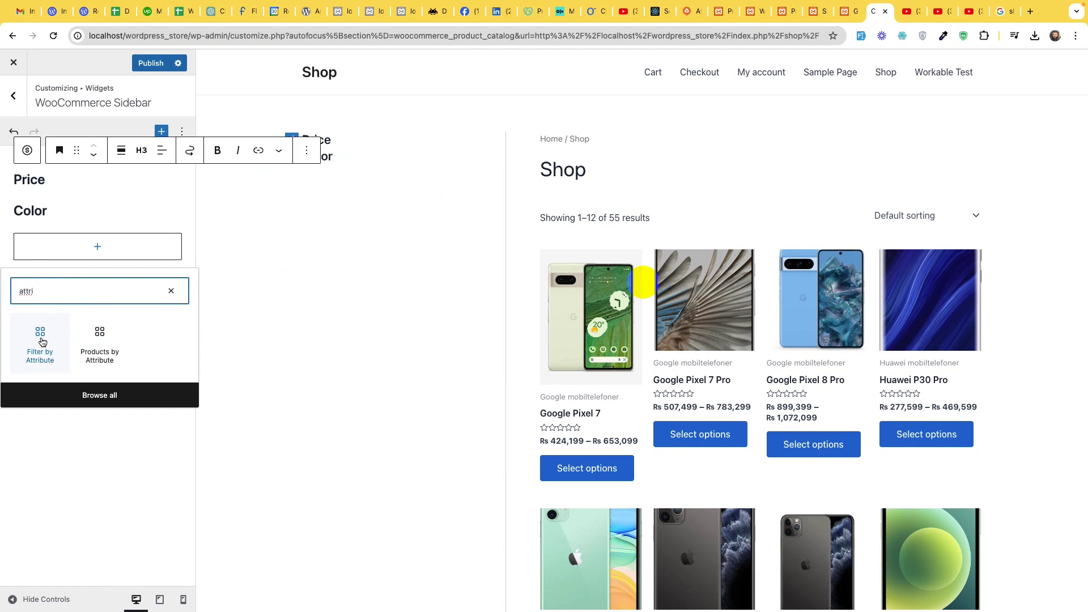
{"action": "left_click", "coordinate": [43, 342]}
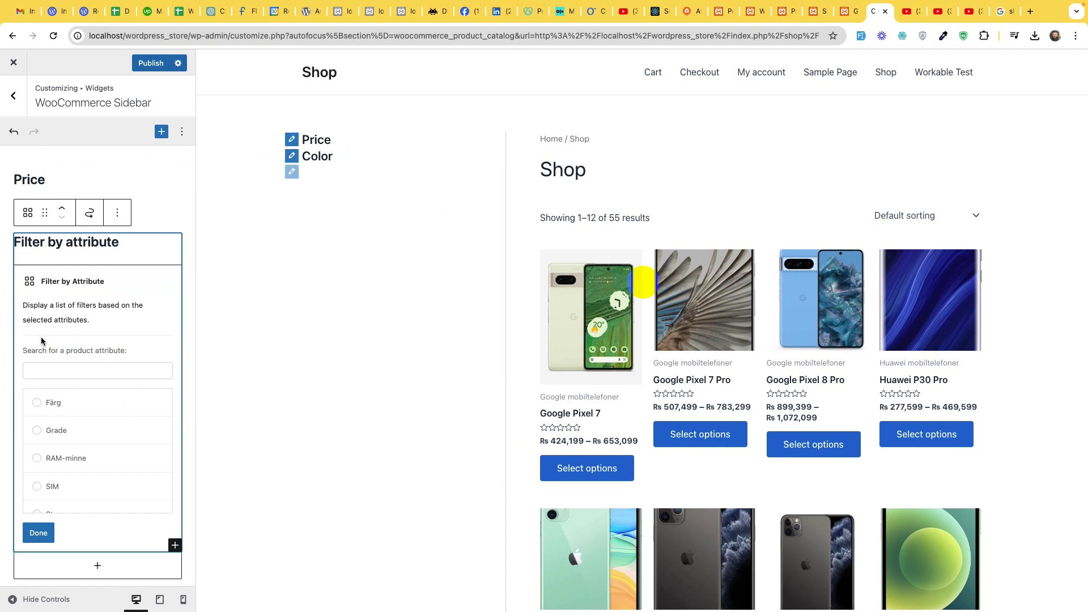
{"action": "left_click", "coordinate": [84, 246]}
{"action": "triple_click", "coordinate": [86, 242]}
{"action": "type", "text": "Ram"}
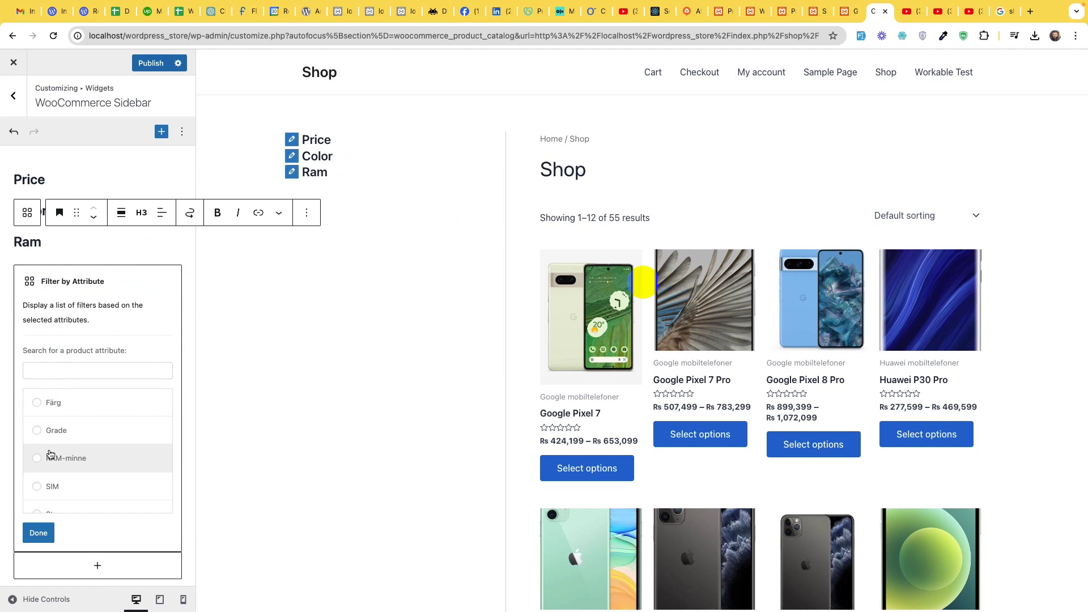
{"action": "left_click", "coordinate": [37, 458]}
{"action": "left_click", "coordinate": [37, 532]}
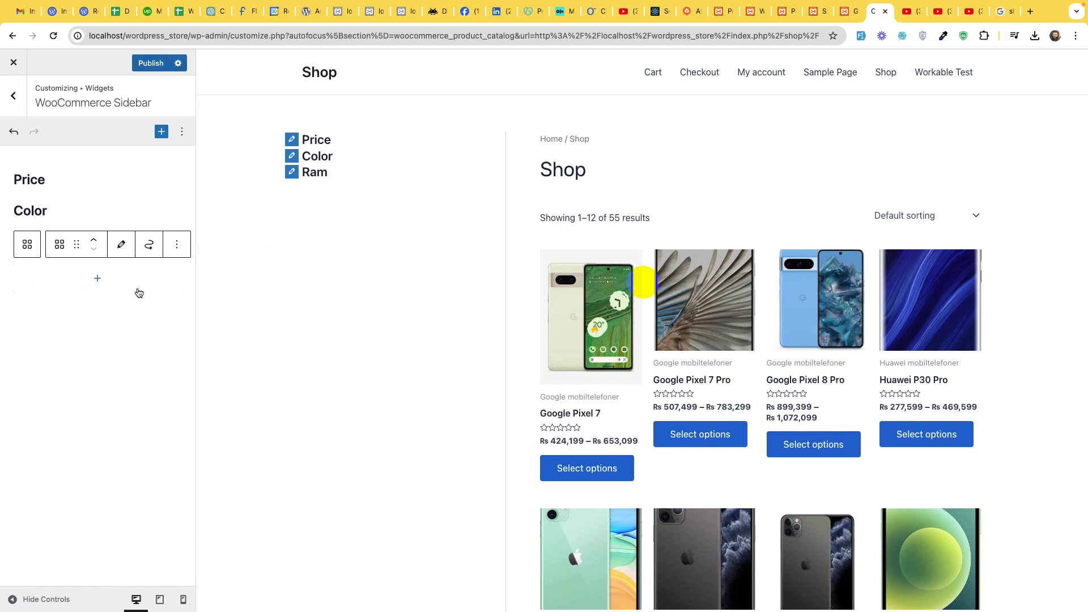
Insert a Filter by Attribute block on the Warranty attribute, headed 'Warranty', beneath Ram
{"action": "left_click", "coordinate": [90, 287]}
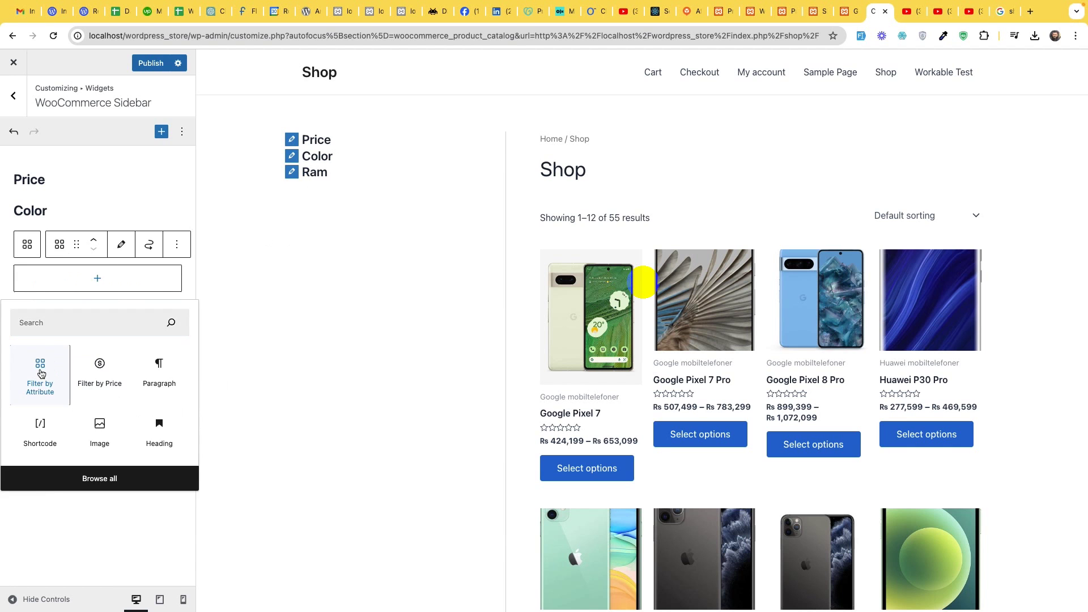
{"action": "left_click", "coordinate": [41, 373]}
{"action": "triple_click", "coordinate": [98, 281]}
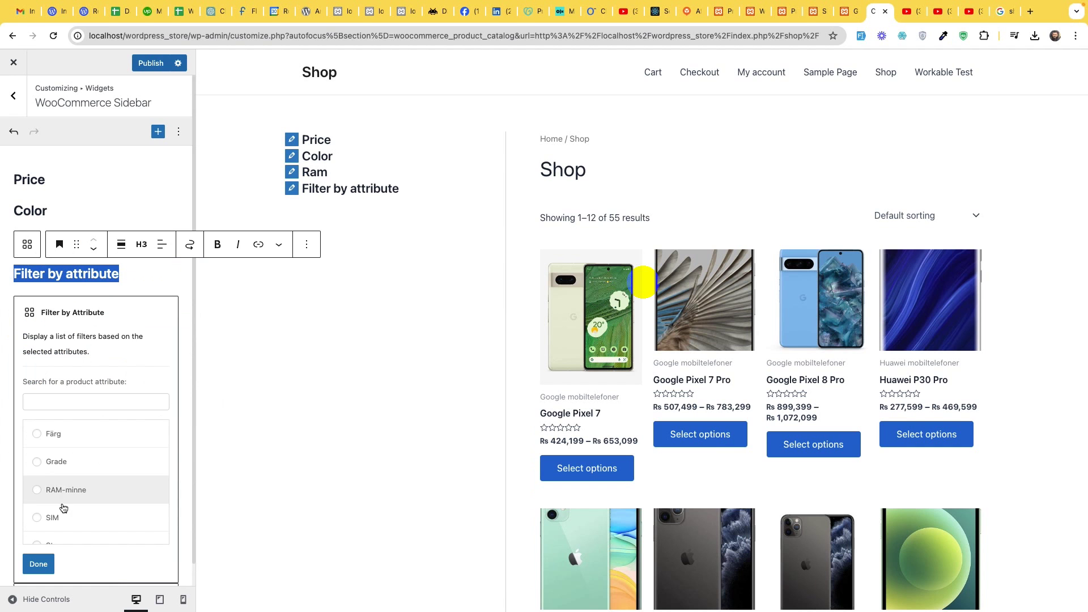
{"action": "scroll", "coordinate": [55, 515], "scroll_direction": "down", "scroll_amount": 1}
{"action": "scroll", "coordinate": [52, 513], "scroll_direction": "down", "scroll_amount": 2}
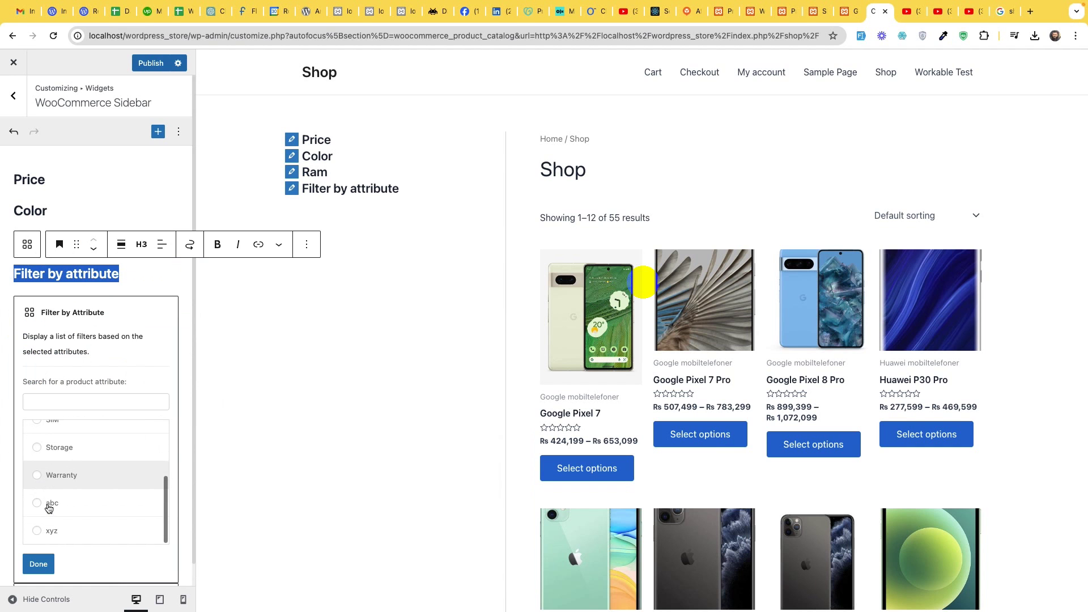
{"action": "scroll", "coordinate": [50, 507], "scroll_direction": "up", "scroll_amount": 1}
{"action": "left_click", "coordinate": [38, 510]}
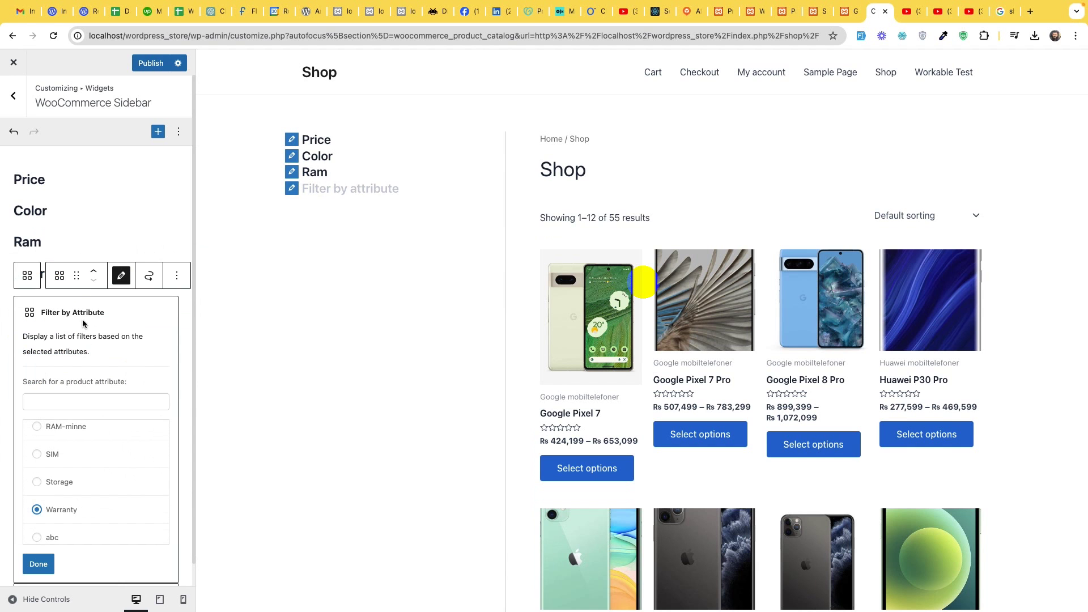
{"action": "triple_click", "coordinate": [42, 276]}
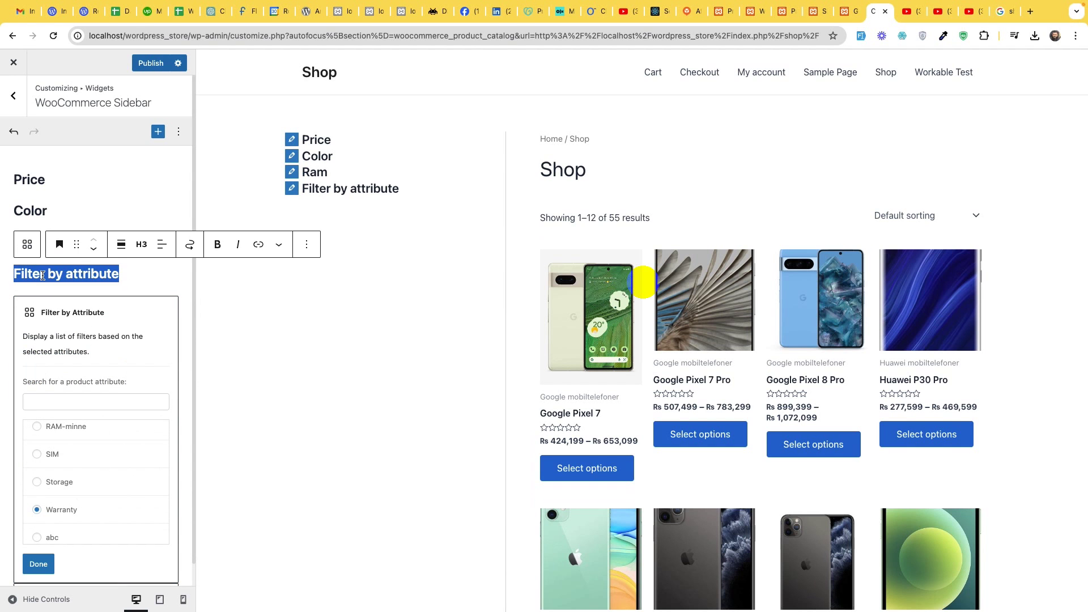
{"action": "type", "text": "War"}
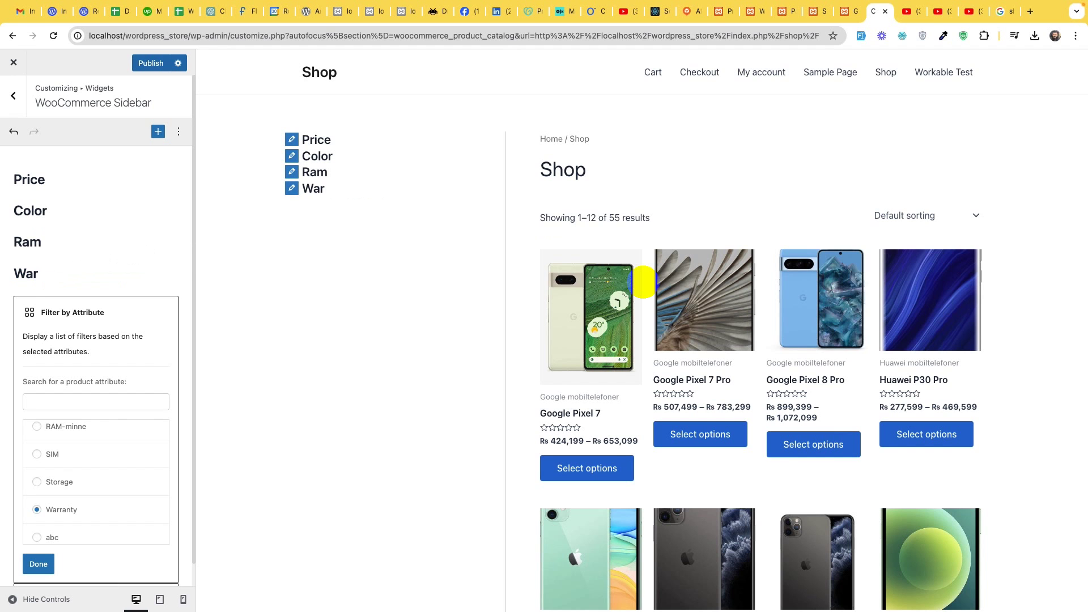
{"action": "type", "text": "anranty"}
{"action": "left_click", "coordinate": [39, 568]}
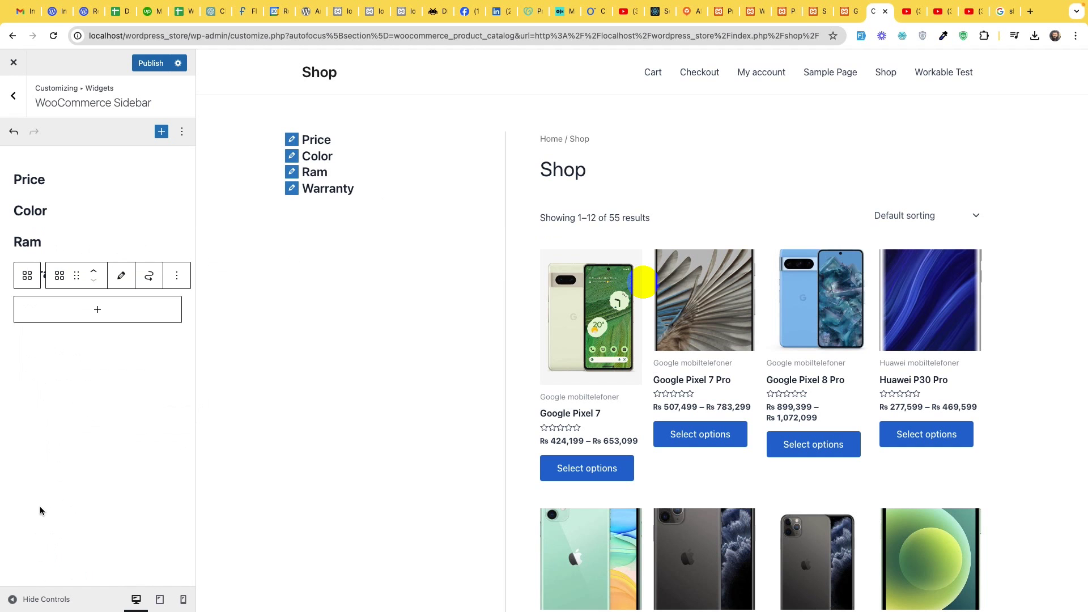
{"action": "left_click", "coordinate": [93, 310]}
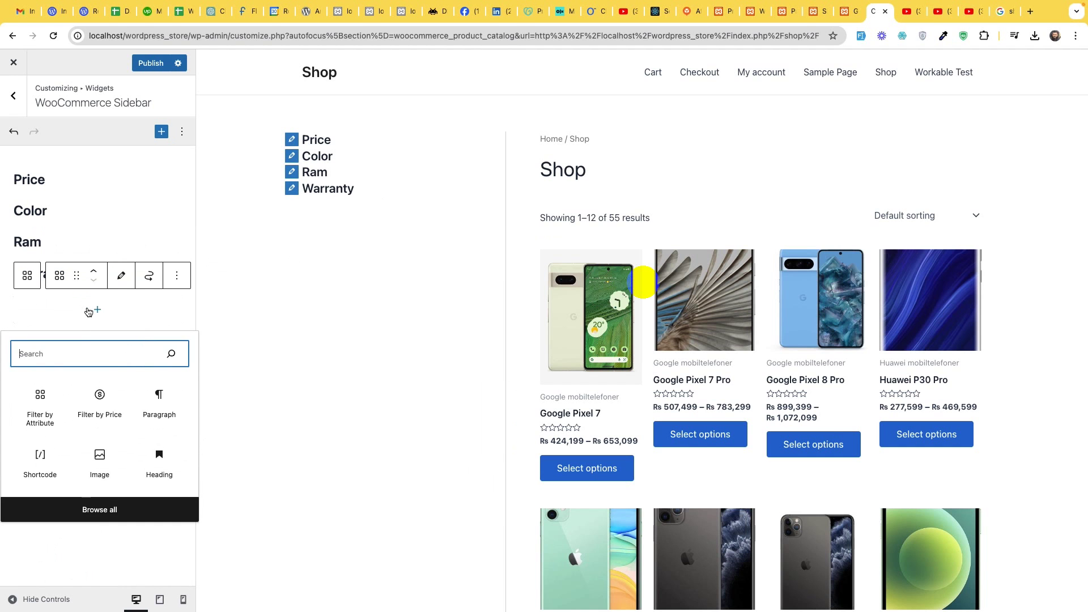
Insert a Filter by Attribute block on the Storage attribute, headed 'ROM / Storage'
{"action": "left_click", "coordinate": [40, 397]}
{"action": "scroll", "coordinate": [82, 481], "scroll_direction": "down", "scroll_amount": 5}
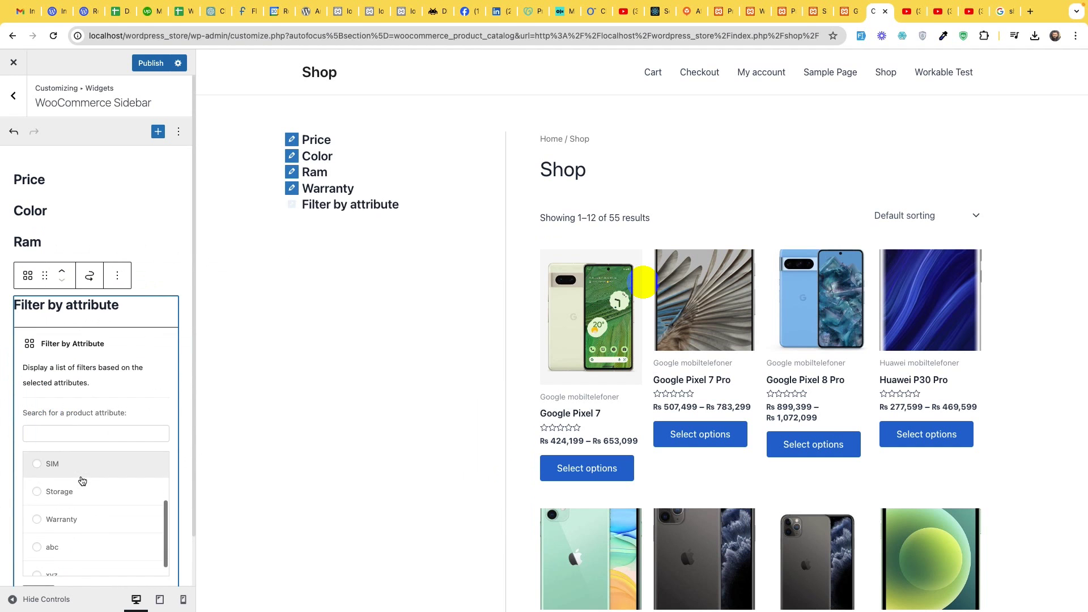
{"action": "scroll", "coordinate": [82, 481], "scroll_direction": "up", "scroll_amount": 1}
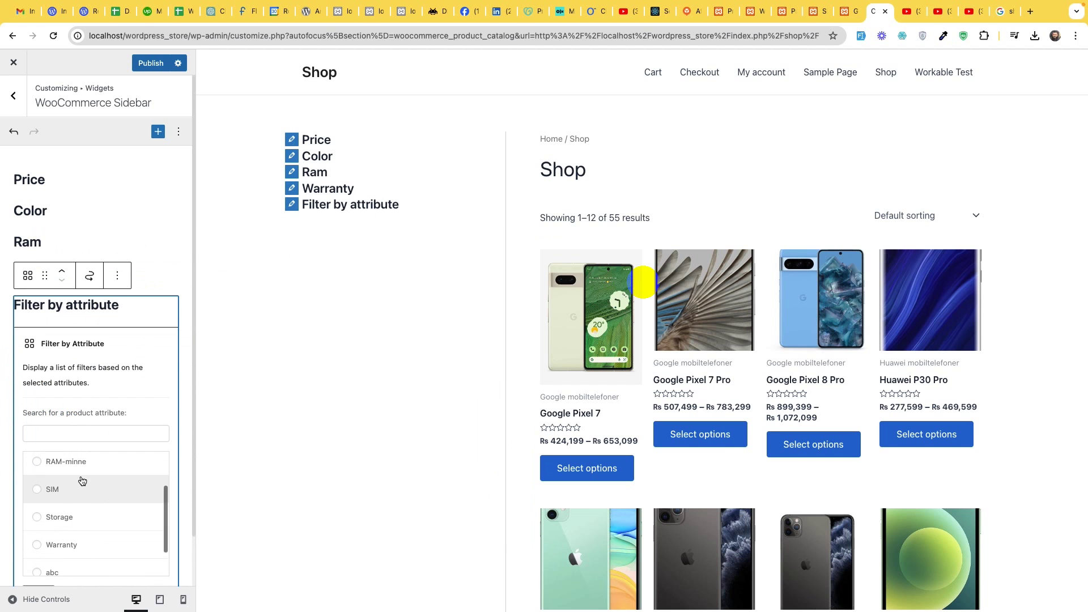
{"action": "left_click", "coordinate": [37, 517]}
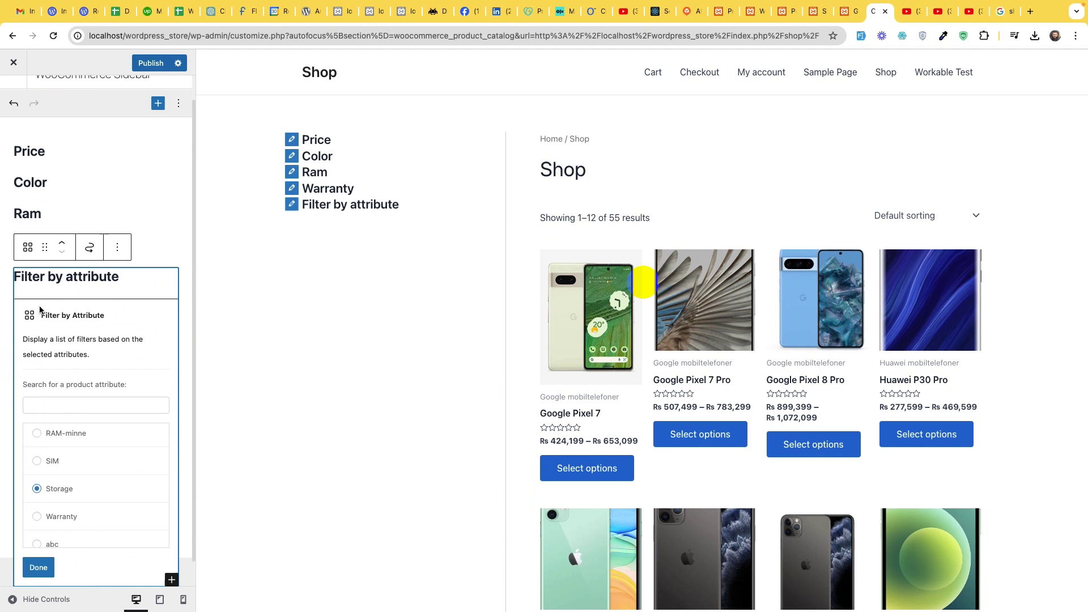
{"action": "triple_click", "coordinate": [47, 280]}
{"action": "type", "text": "ROM"}
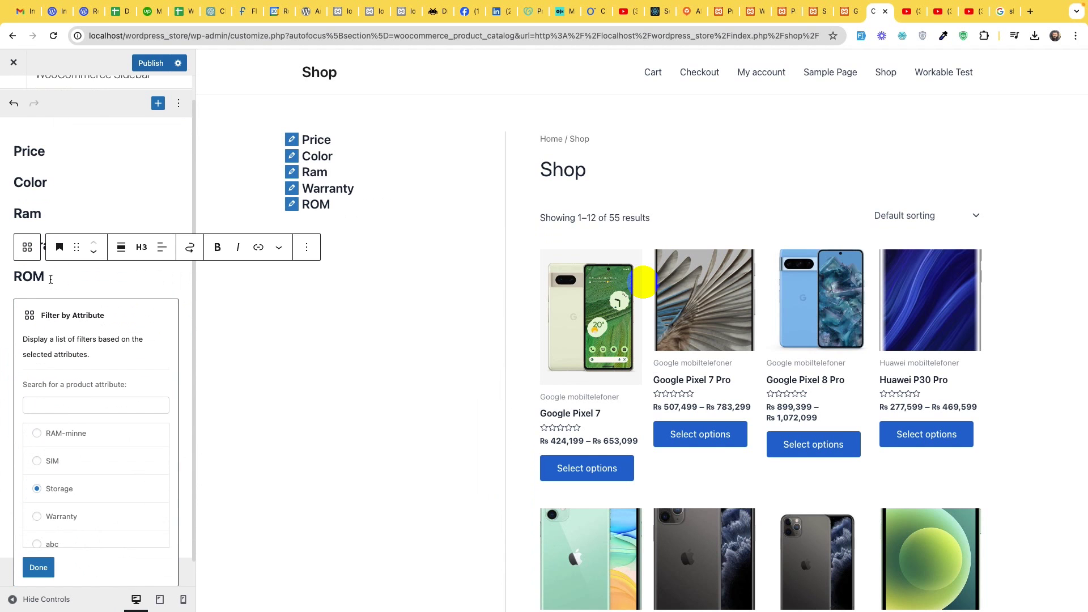
{"action": "type", "text": " / Stora"}
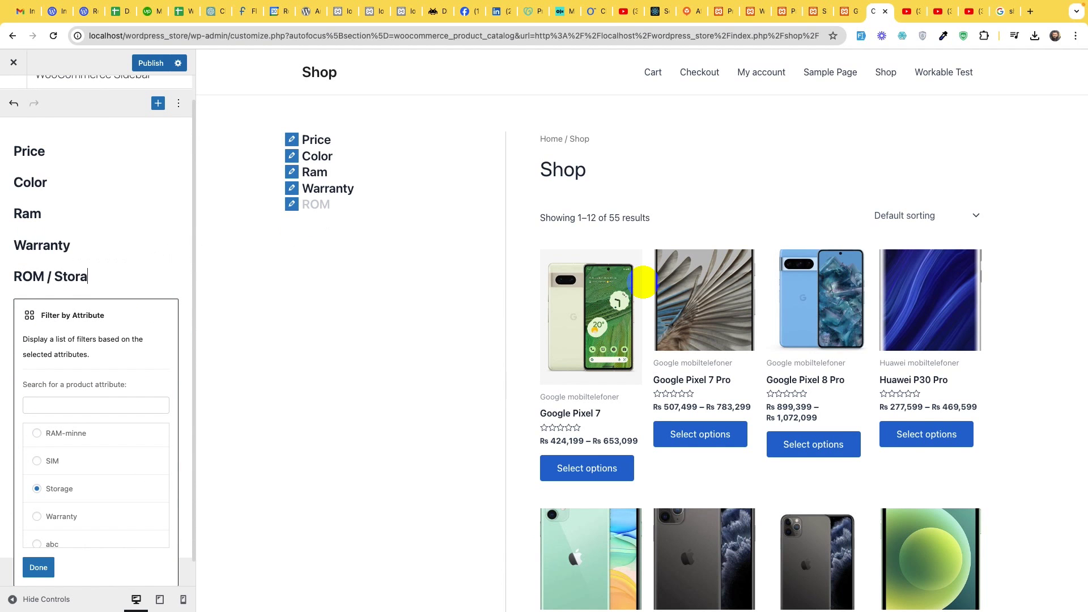
{"action": "type", "text": "ge"}
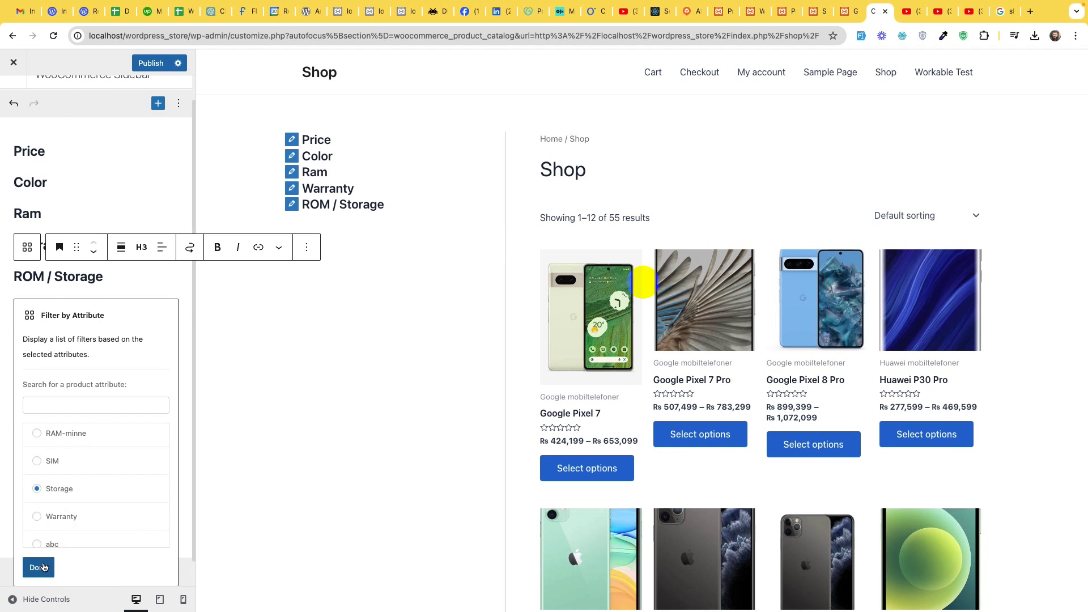
{"action": "left_click", "coordinate": [39, 567]}
Add another Filter by Attribute block and choose the SIM attribute
{"action": "left_click", "coordinate": [97, 343]}
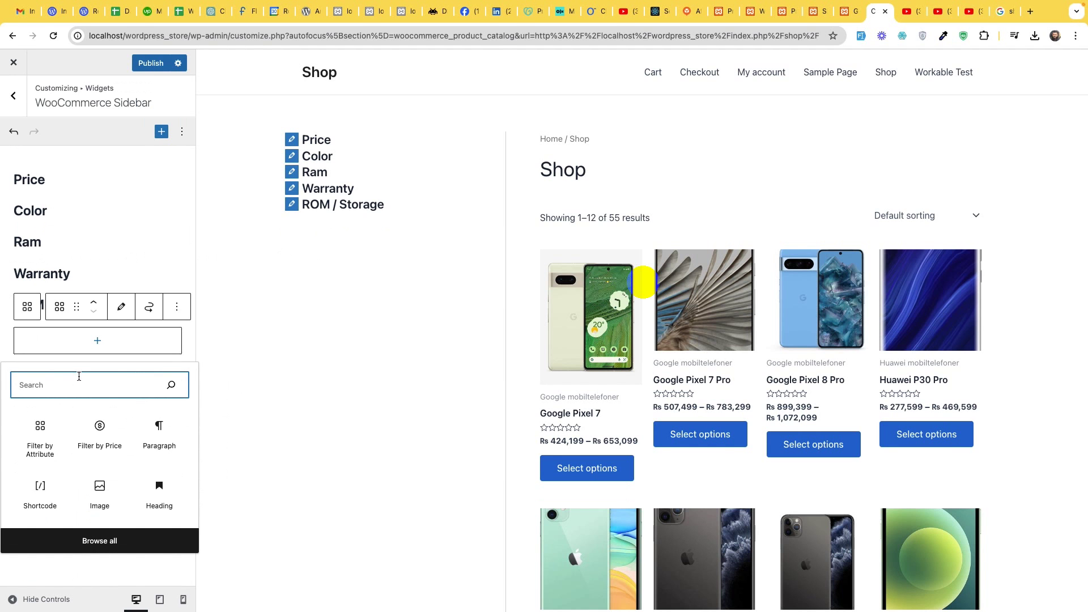
{"action": "left_click", "coordinate": [37, 428]}
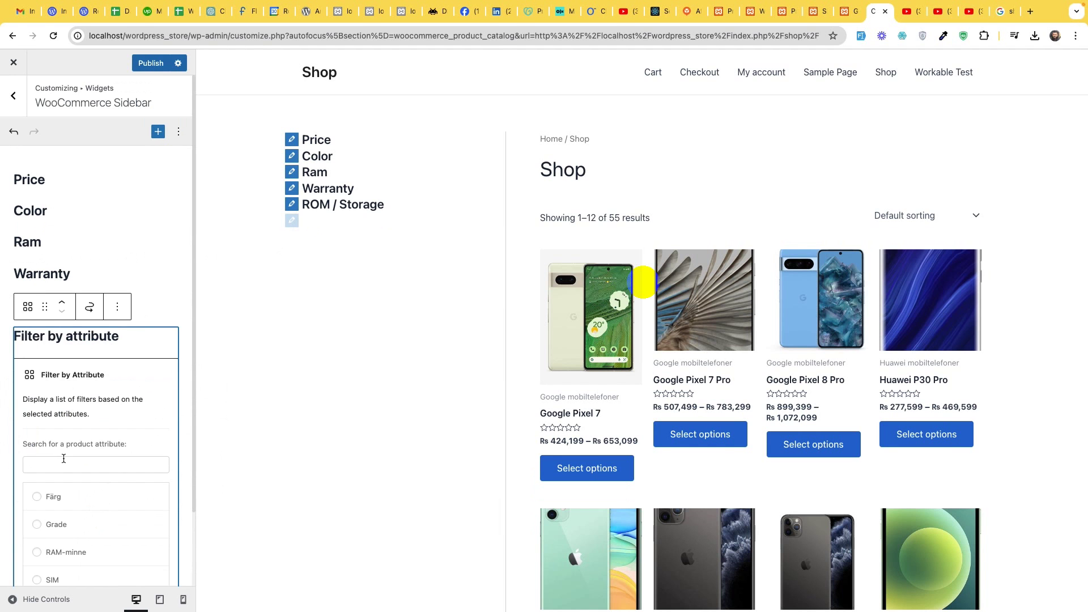
{"action": "left_click", "coordinate": [64, 464]}
{"action": "type", "text": "Sim"}
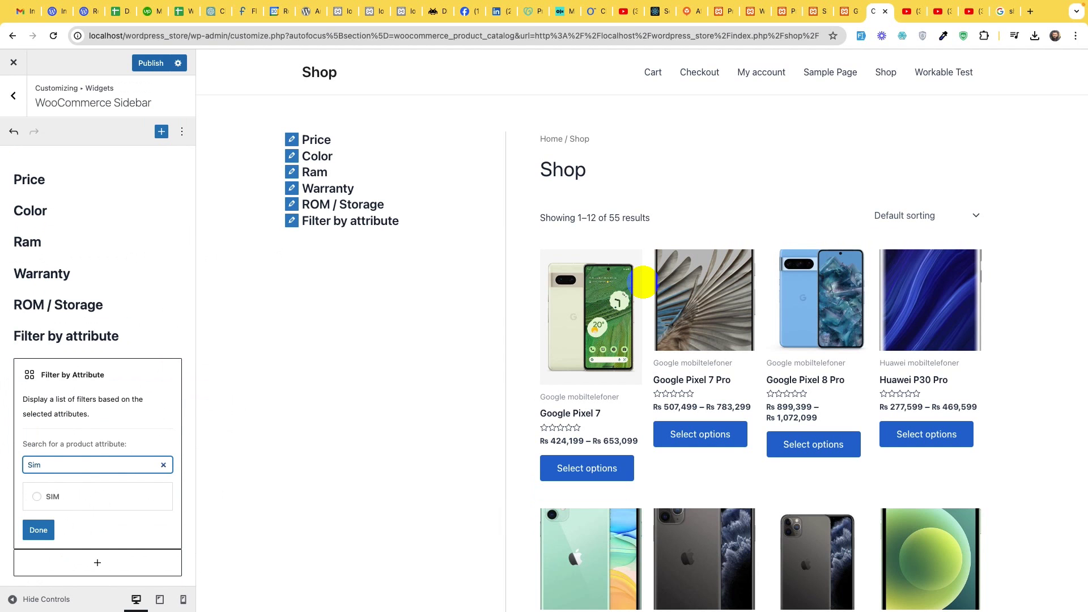
{"action": "key", "text": "BackSpace"}
{"action": "key", "text": "BackSpace"}
{"action": "key", "text": "BackSpace"}
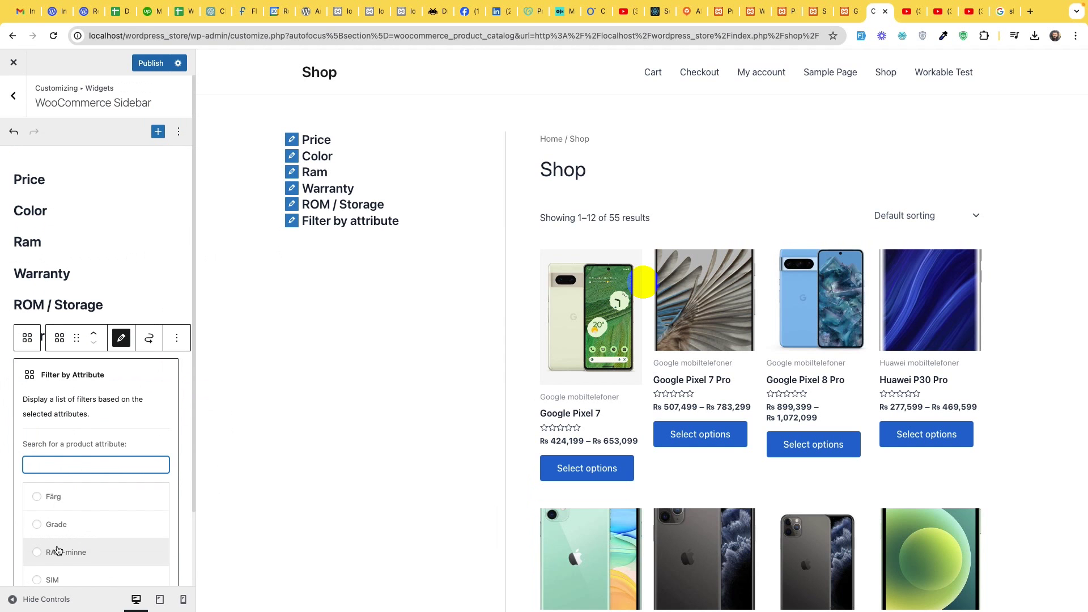
{"action": "scroll", "coordinate": [61, 550], "scroll_direction": "down", "scroll_amount": 2}
{"action": "left_click", "coordinate": [36, 542]}
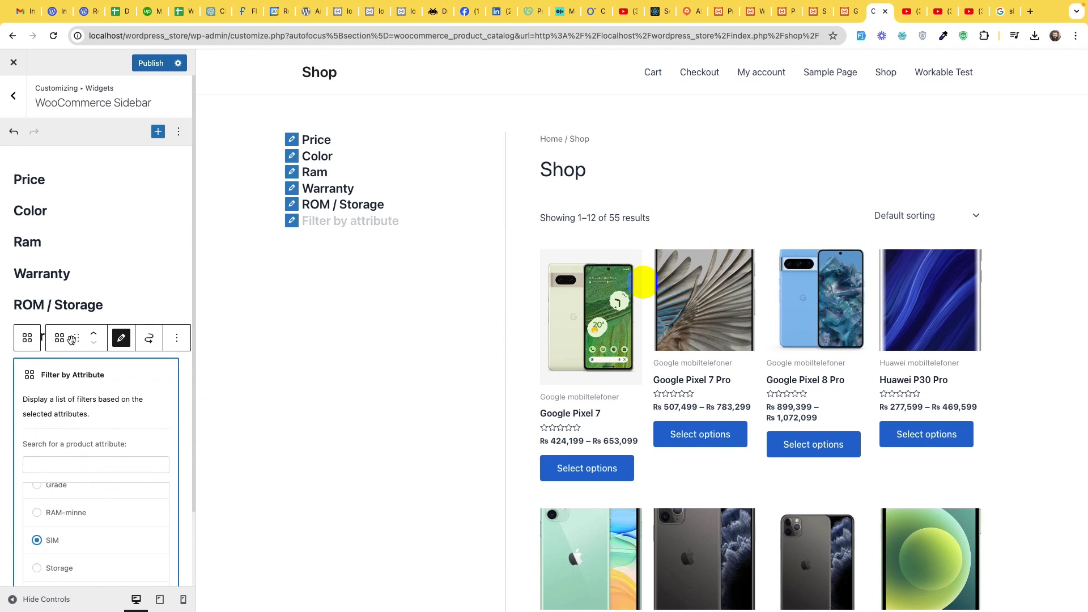
Rename the filter heading to 'Sim Slots' and finish the block
{"action": "double_click", "coordinate": [74, 376]}
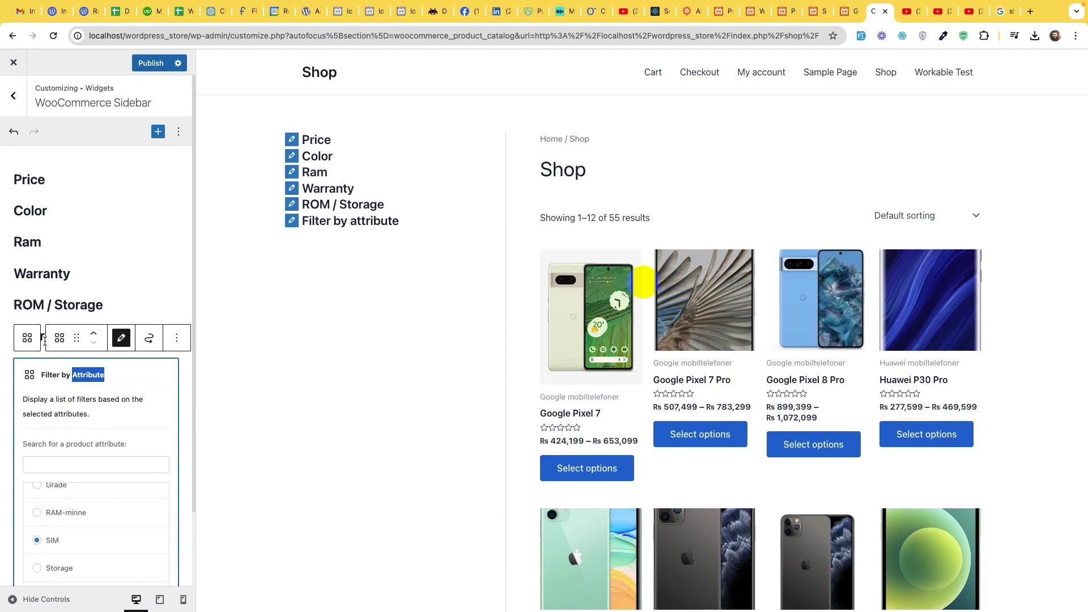
{"action": "triple_click", "coordinate": [44, 337]}
{"action": "type", "text": "Sim"}
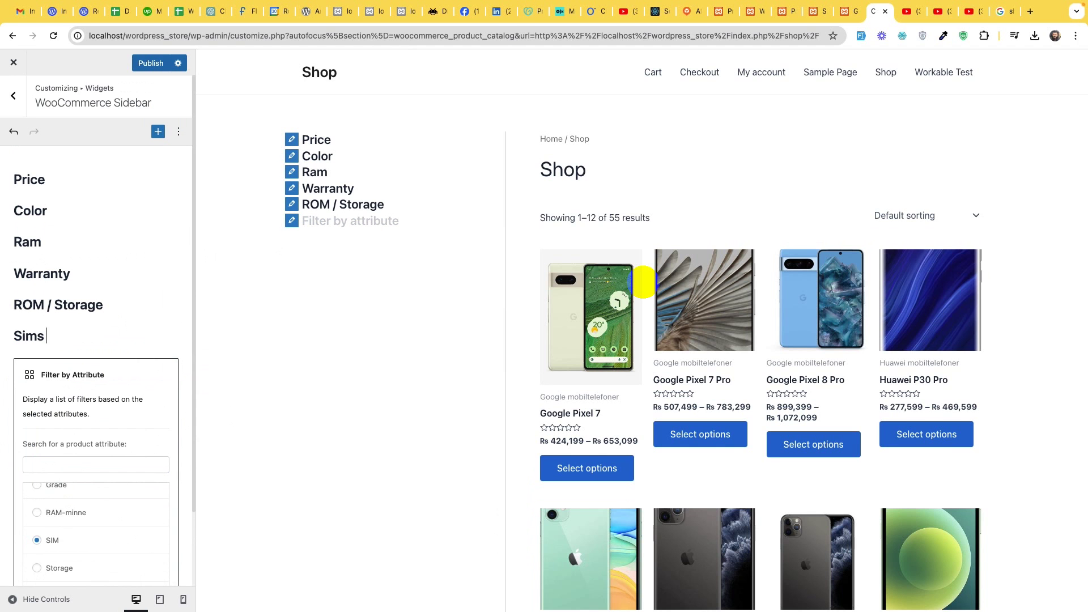
{"action": "type", "text": " Slot"}
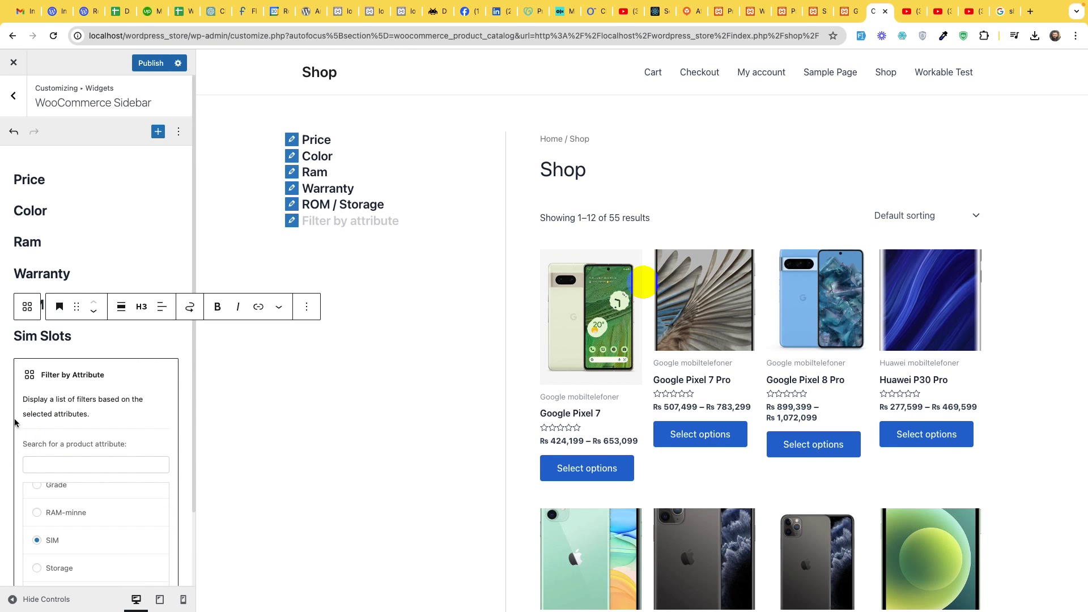
{"action": "scroll", "coordinate": [35, 427], "scroll_direction": "down", "scroll_amount": 2}
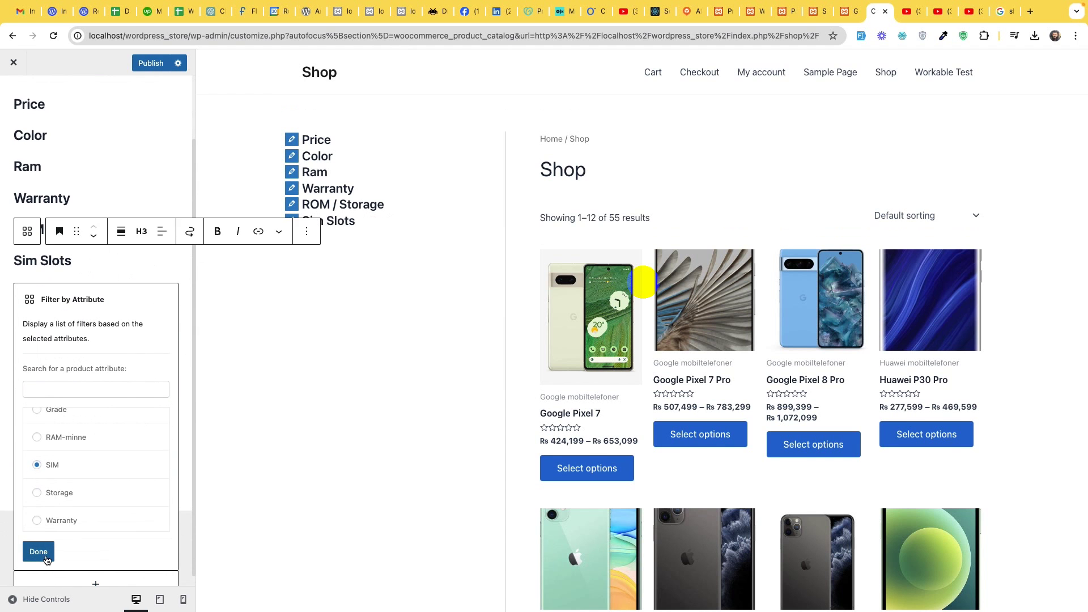
{"action": "left_click", "coordinate": [38, 551]}
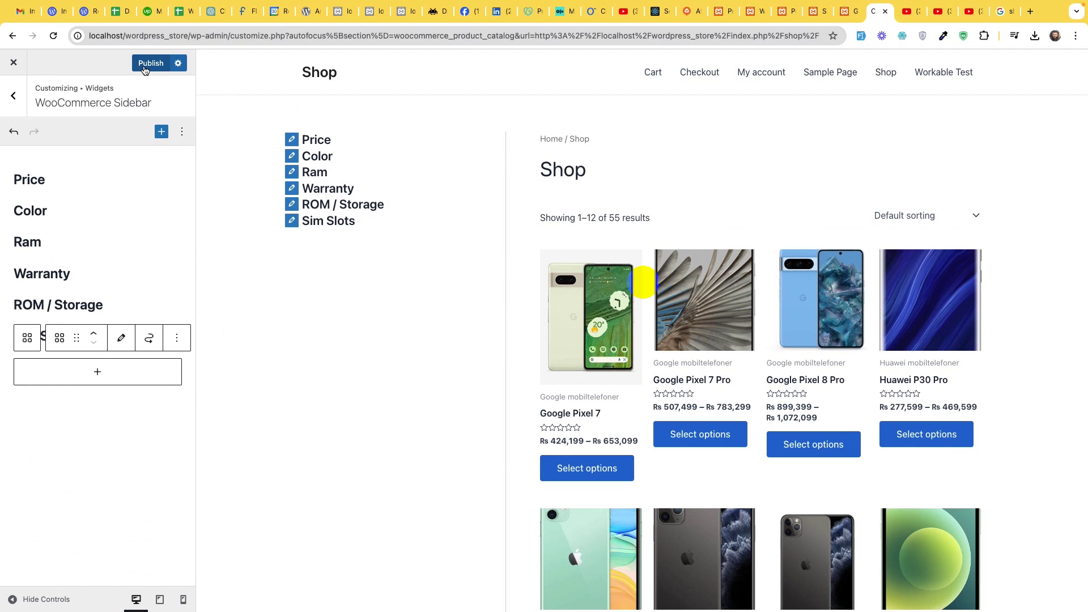
Publish the sidebar changes and scroll the live Shop page's filters to verify them
{"action": "left_click", "coordinate": [145, 64]}
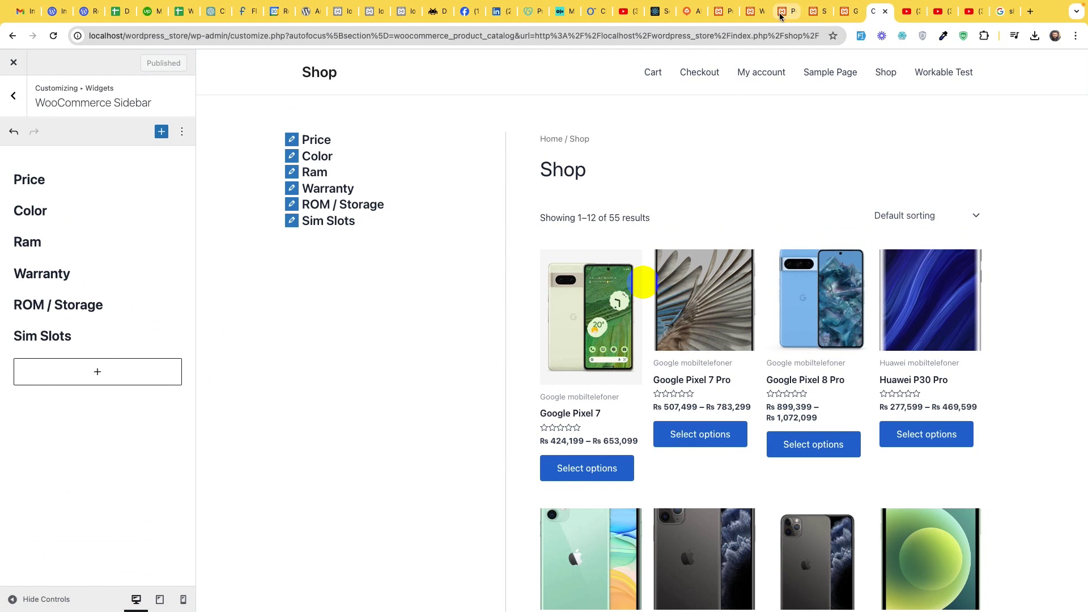
{"action": "left_click", "coordinate": [814, 12]}
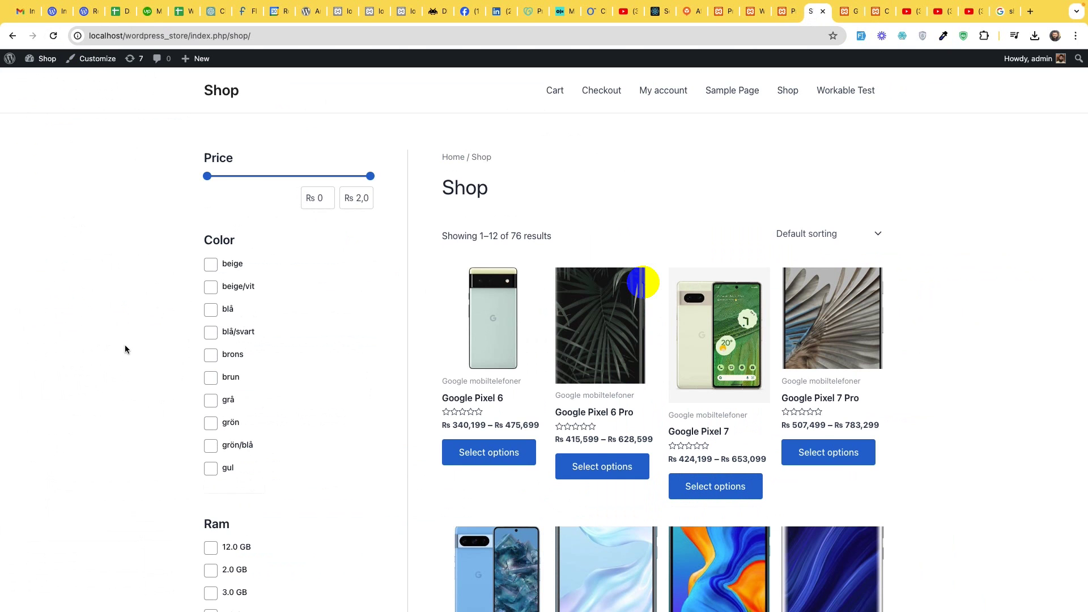
{"action": "scroll", "coordinate": [125, 346], "scroll_direction": "down", "scroll_amount": 7}
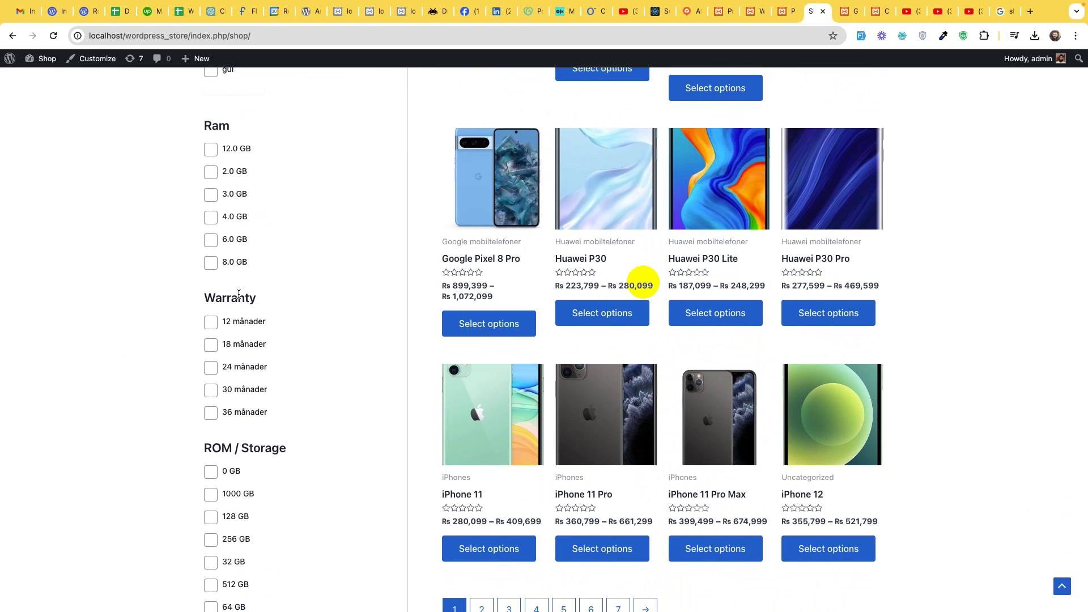
{"action": "scroll", "coordinate": [245, 444], "scroll_direction": "down", "scroll_amount": 2}
{"action": "scroll", "coordinate": [247, 448], "scroll_direction": "up", "scroll_amount": 6}
{"action": "scroll", "coordinate": [292, 289], "scroll_direction": "up", "scroll_amount": 3}
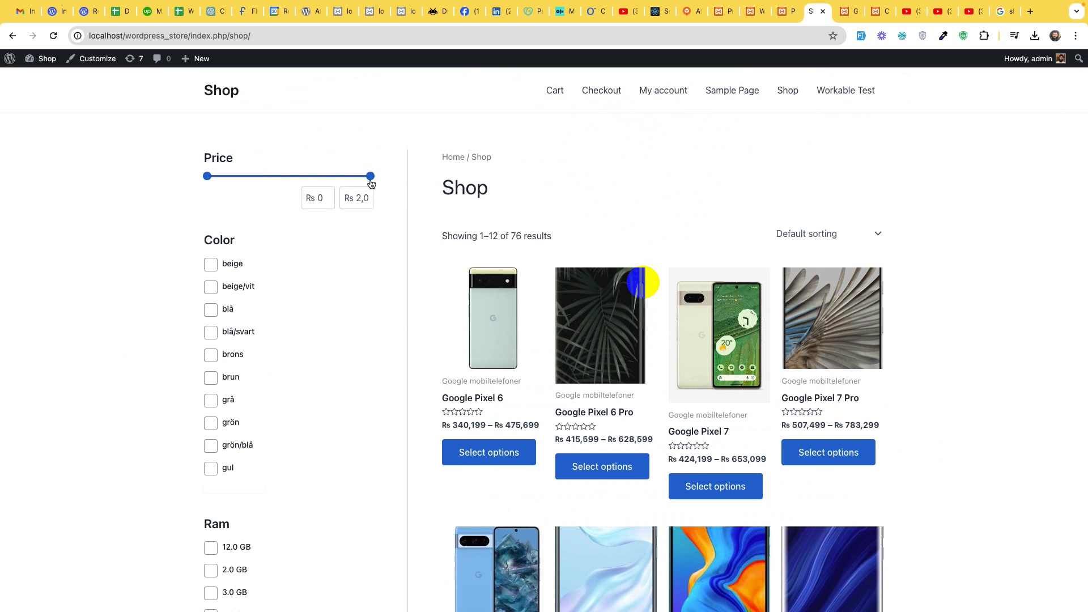
Narrow the price slider to about Rs 612,886–756,228, leaving 26 results
{"action": "left_click_drag", "start_coordinate": [370, 179], "coordinate": [304, 177]}
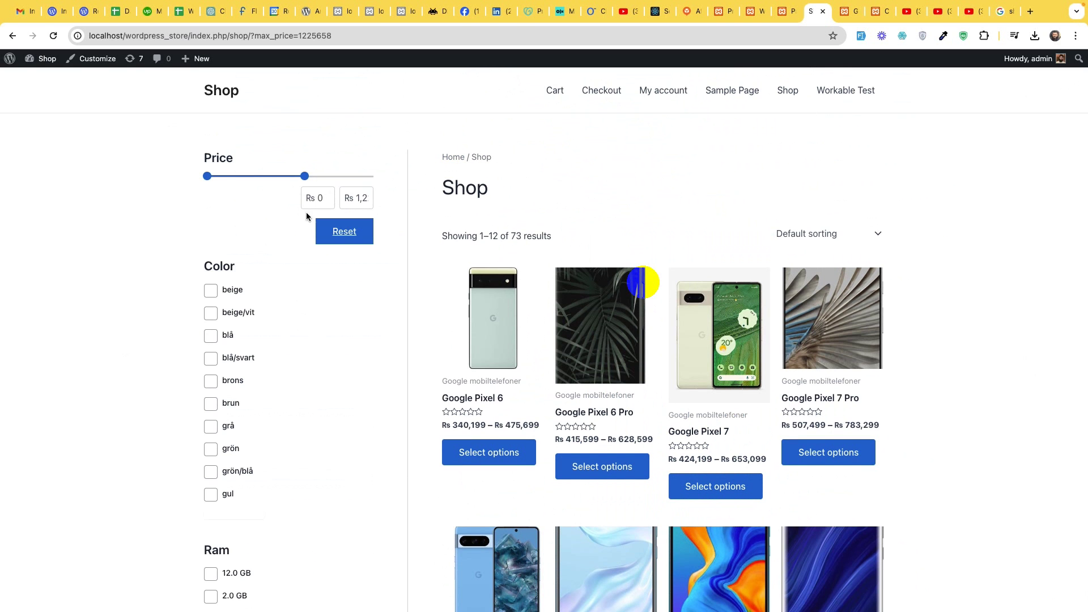
{"action": "left_click_drag", "start_coordinate": [305, 172], "coordinate": [267, 176]}
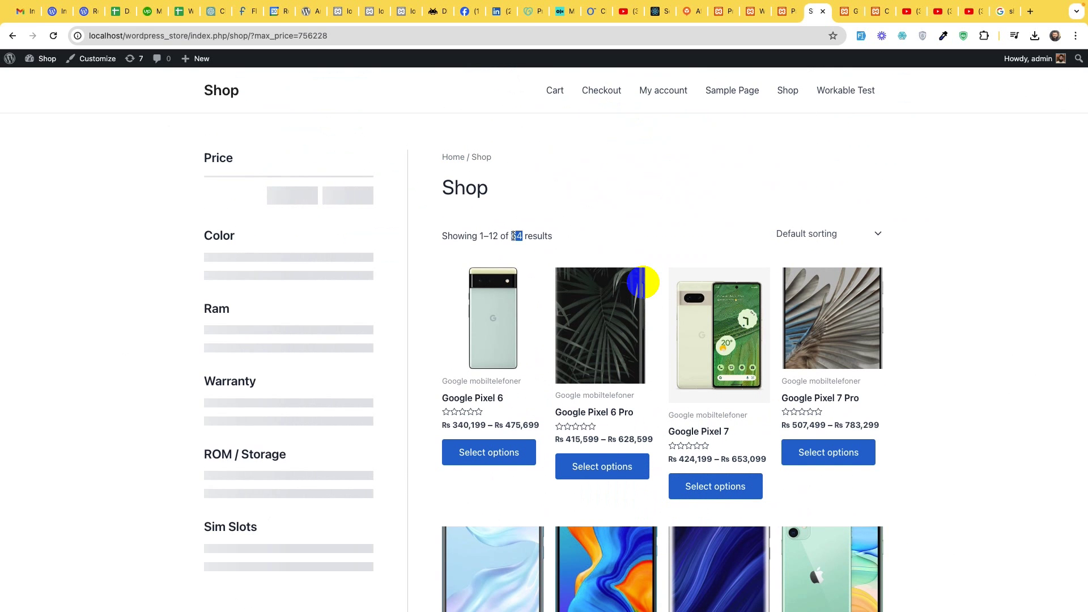
{"action": "left_click", "coordinate": [474, 244]}
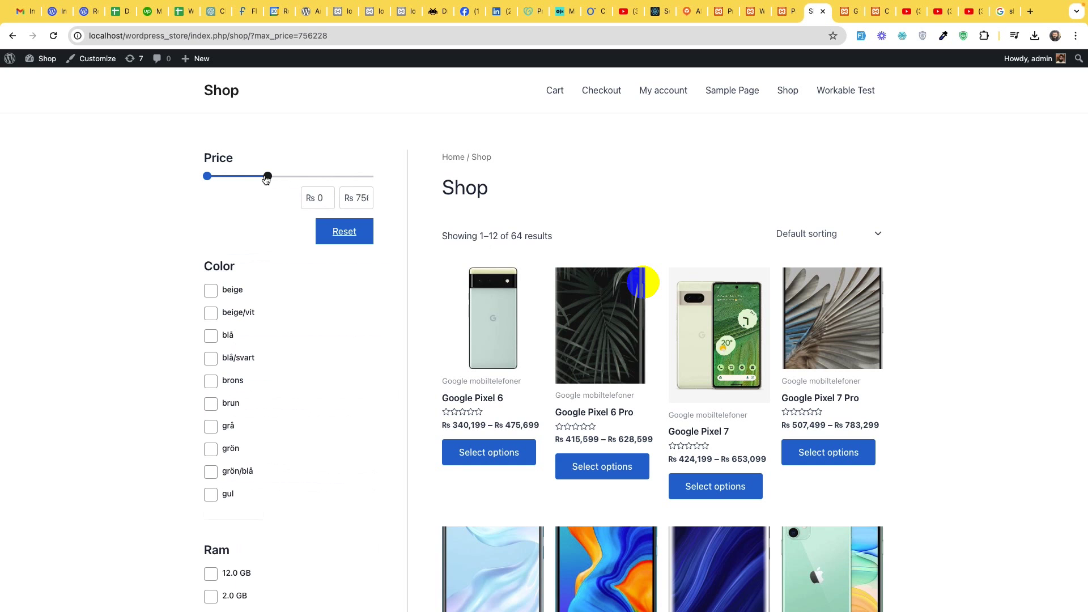
{"action": "left_click_drag", "start_coordinate": [209, 181], "coordinate": [254, 183]}
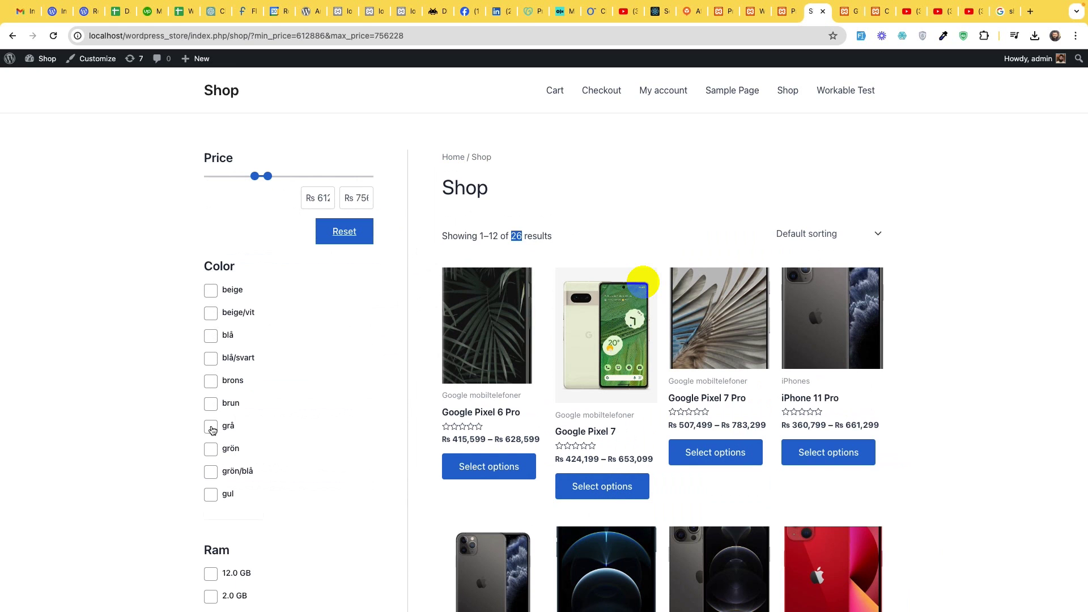
Filter by colour grön and 8.0 GB RAM, then review the four Samsung phones
{"action": "left_click", "coordinate": [213, 451]}
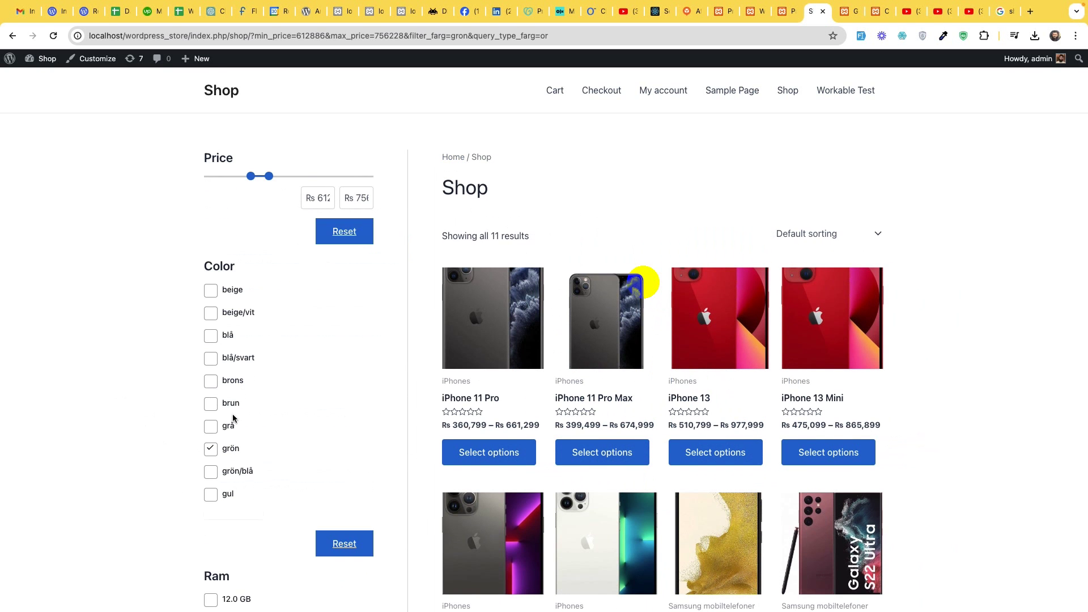
{"action": "scroll", "coordinate": [351, 384], "scroll_direction": "down", "scroll_amount": 5}
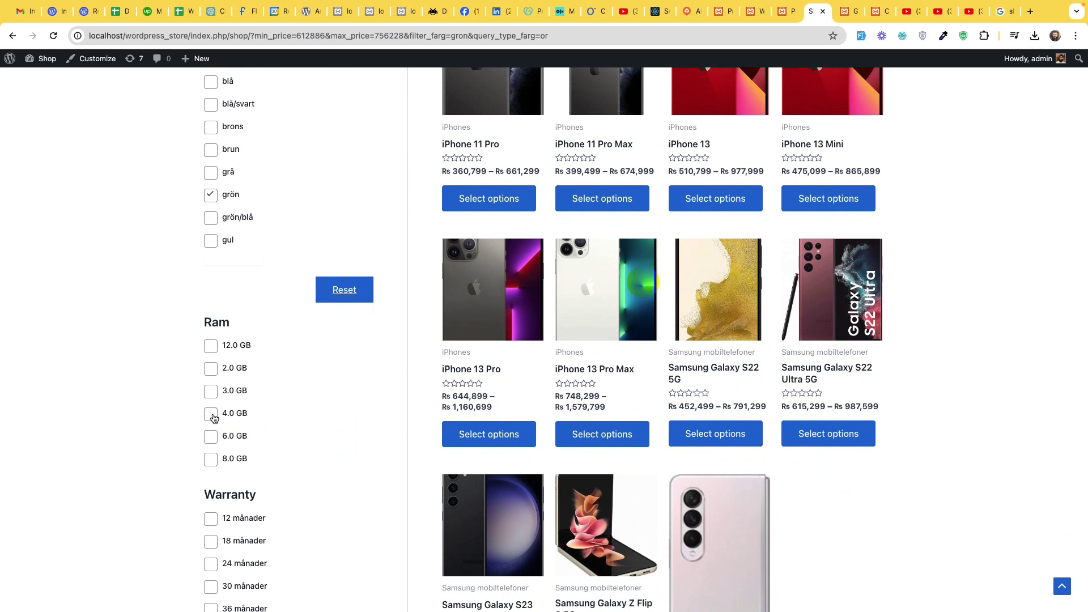
{"action": "left_click", "coordinate": [212, 460]}
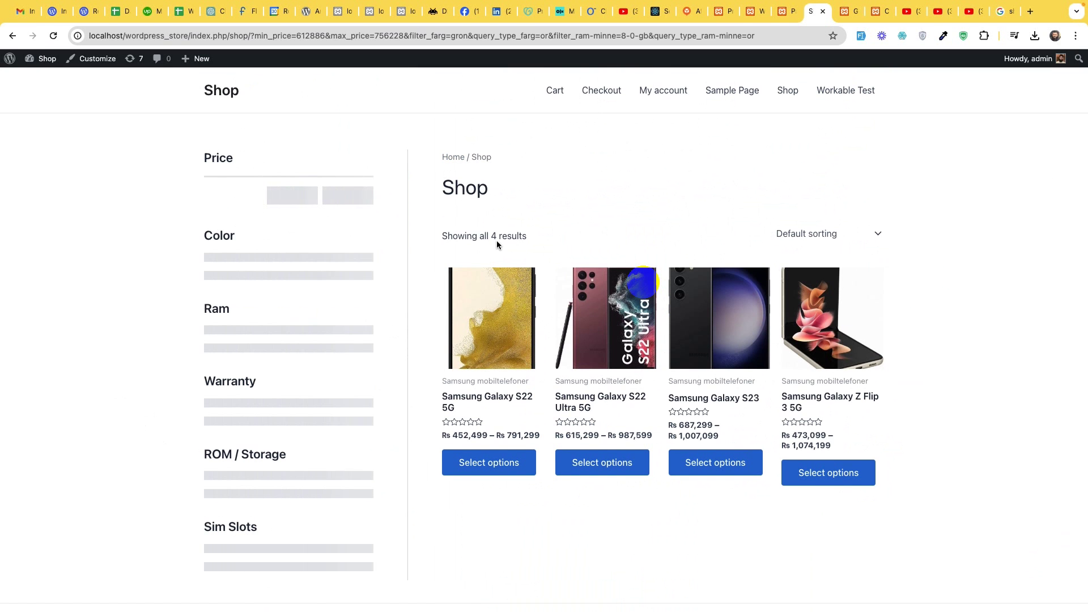
{"action": "scroll", "coordinate": [302, 358], "scroll_direction": "down", "scroll_amount": 2}
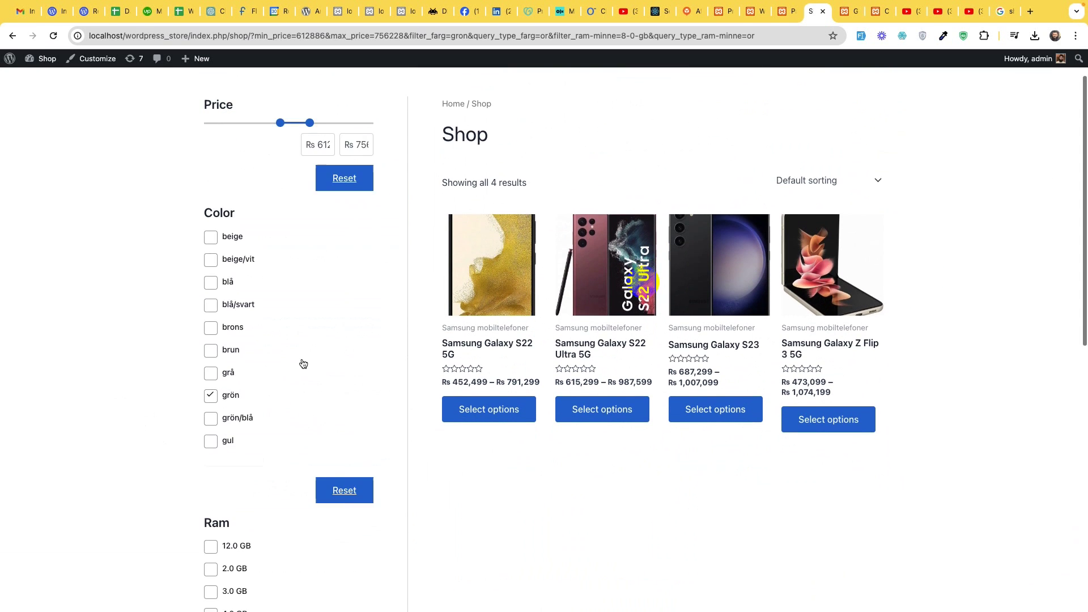
{"action": "scroll", "coordinate": [303, 362], "scroll_direction": "down", "scroll_amount": 7}
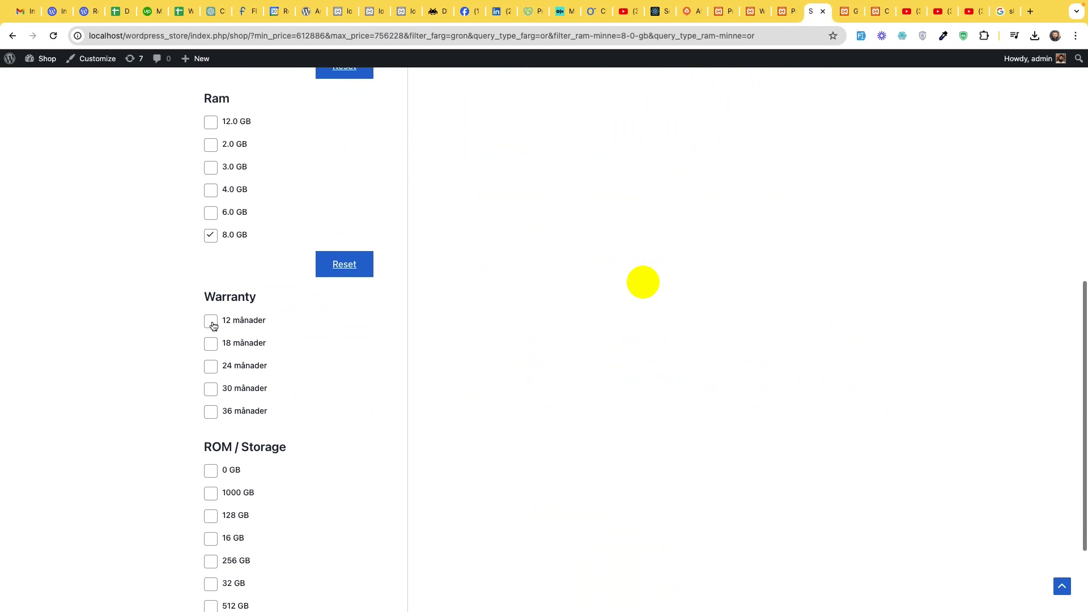
{"action": "scroll", "coordinate": [251, 442], "scroll_direction": "down", "scroll_amount": 3}
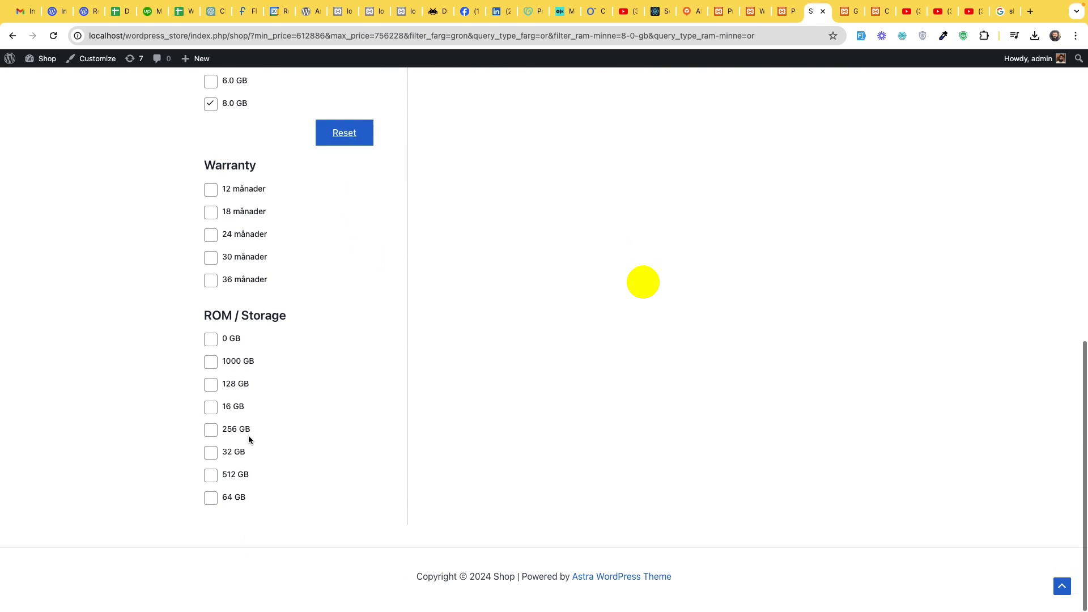
{"action": "scroll", "coordinate": [313, 306], "scroll_direction": "up", "scroll_amount": 10}
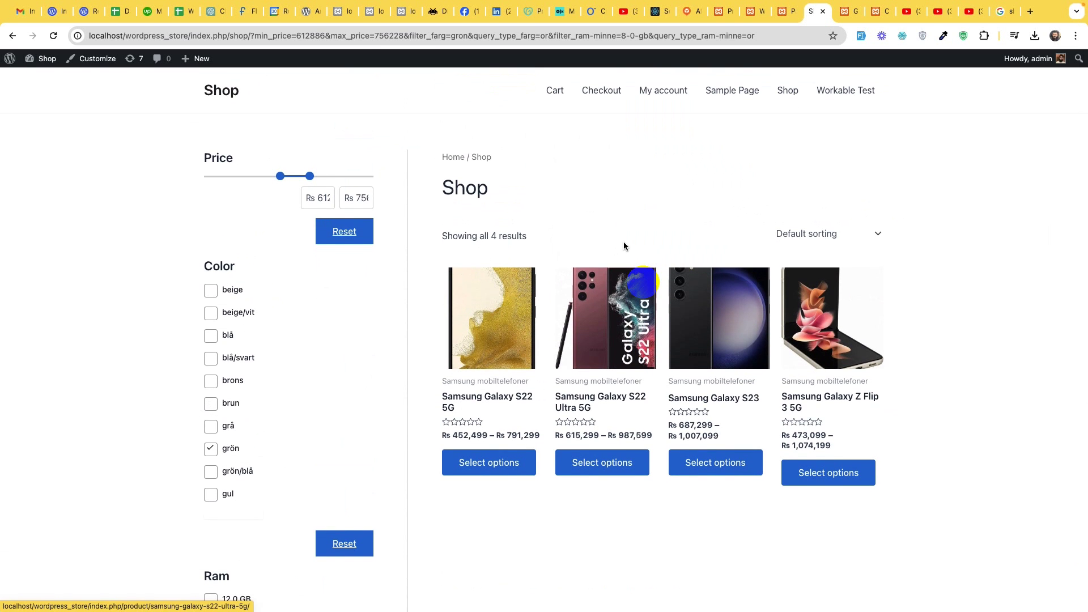